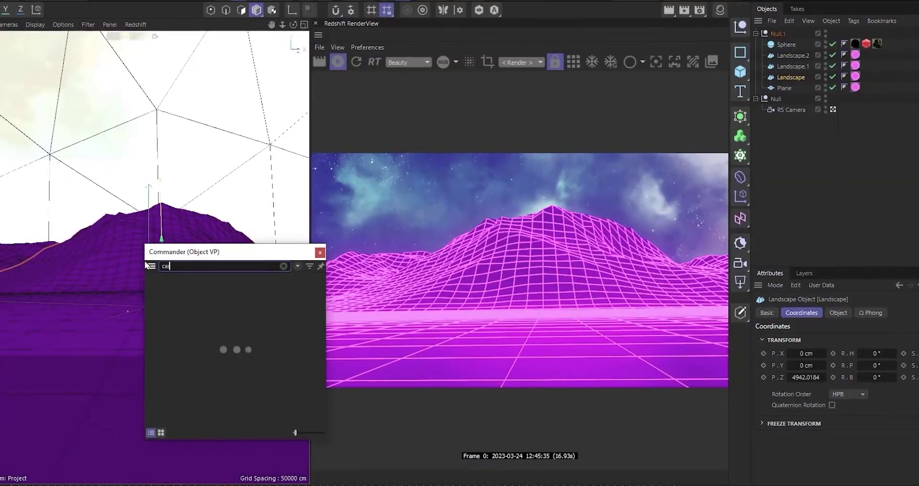
- Load the Car - SUV - Small preset from Commander into the landscape scene
{"action": "type", "text": "ar"}
{"action": "left_click", "coordinate": [170, 354]}
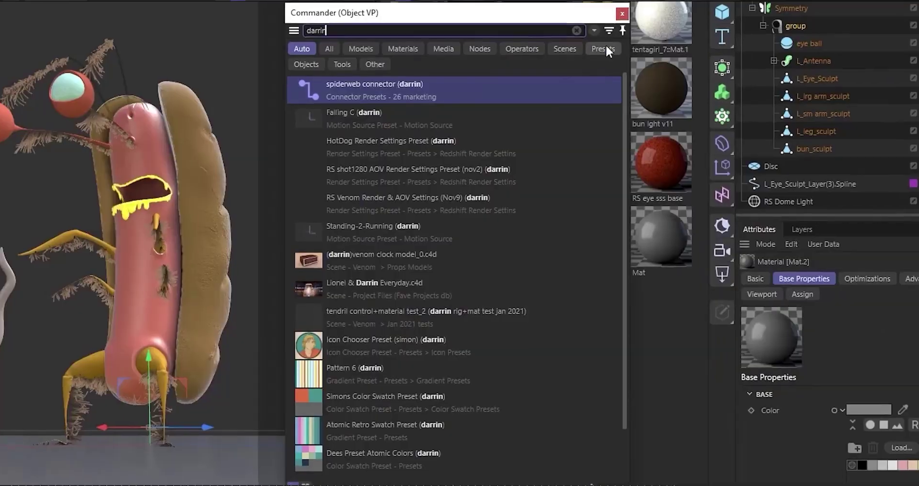
{"action": "left_click", "coordinate": [612, 40]}
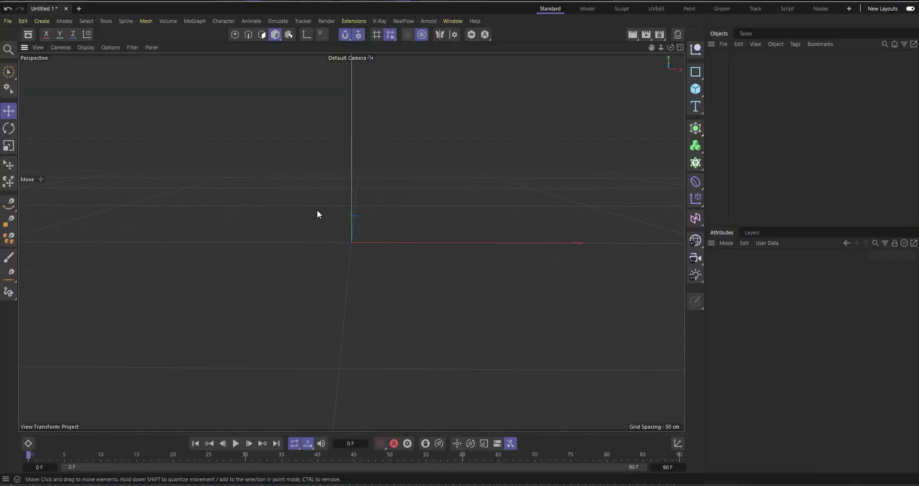
- Open the Commander with Shift+C, reposition it, then close and reopen it
{"action": "key", "text": "shift+c"}
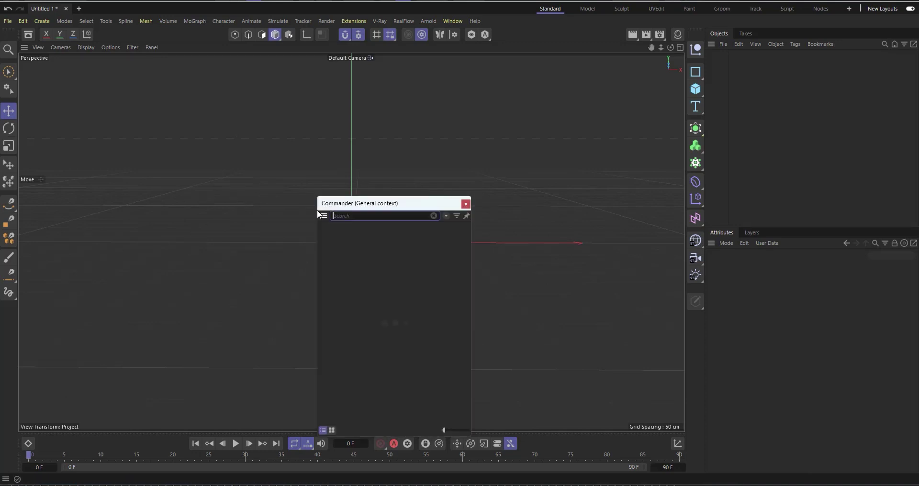
{"action": "left_click_drag", "start_coordinate": [393, 197], "coordinate": [314, 120]}
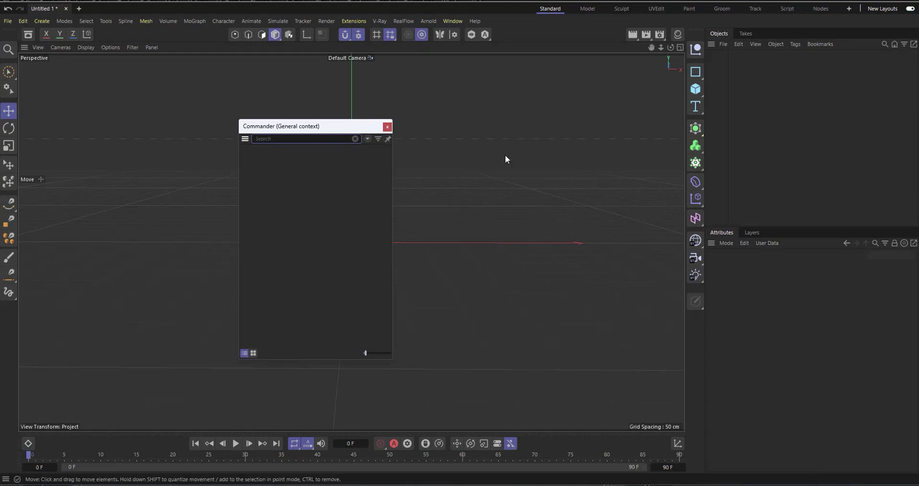
{"action": "left_click", "coordinate": [388, 128]}
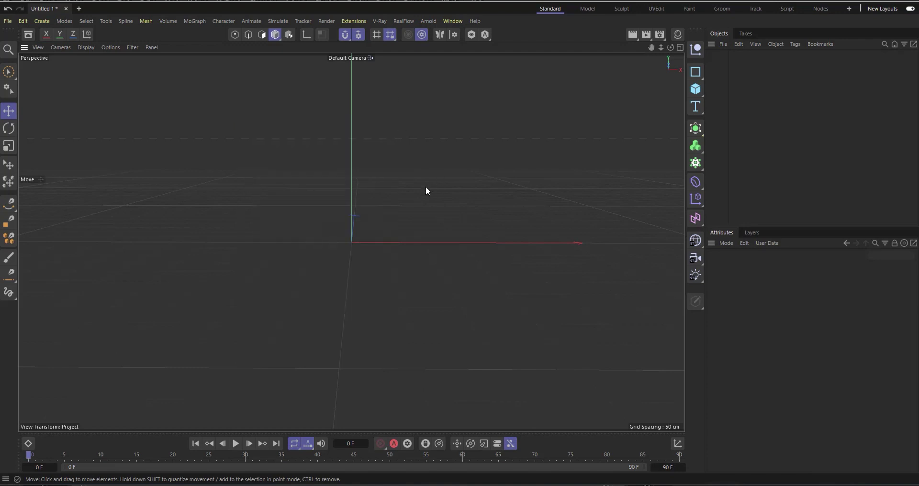
{"action": "key", "text": "shift+c"}
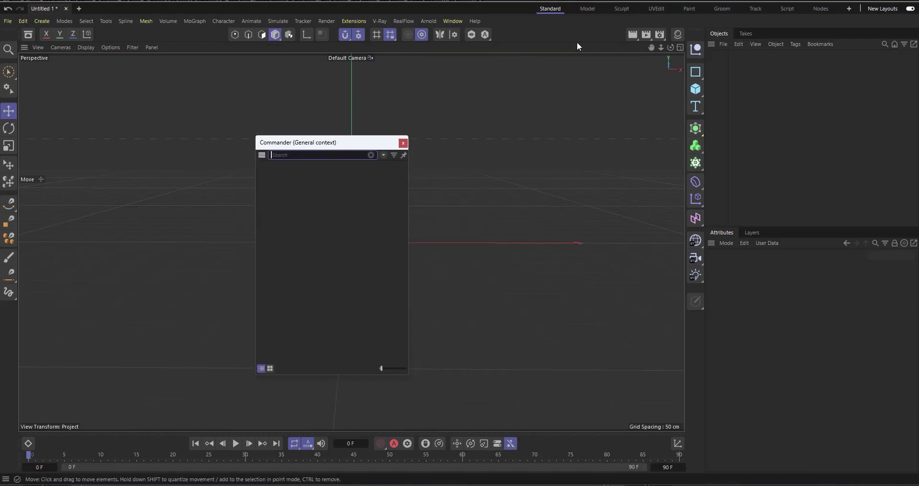
- Bring up the panel options menu from the top toolbar
{"action": "right_click", "coordinate": [523, 26]}
{"action": "right_click", "coordinate": [506, 24]}
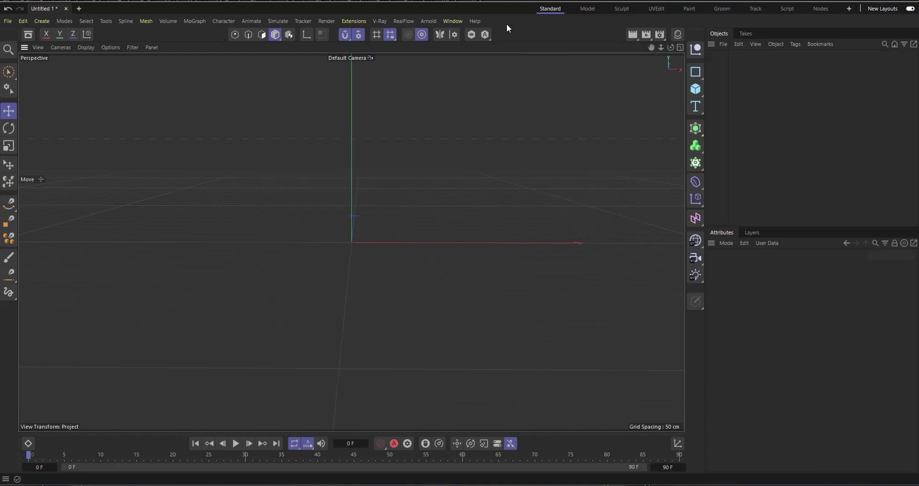
{"action": "right_click", "coordinate": [507, 23]}
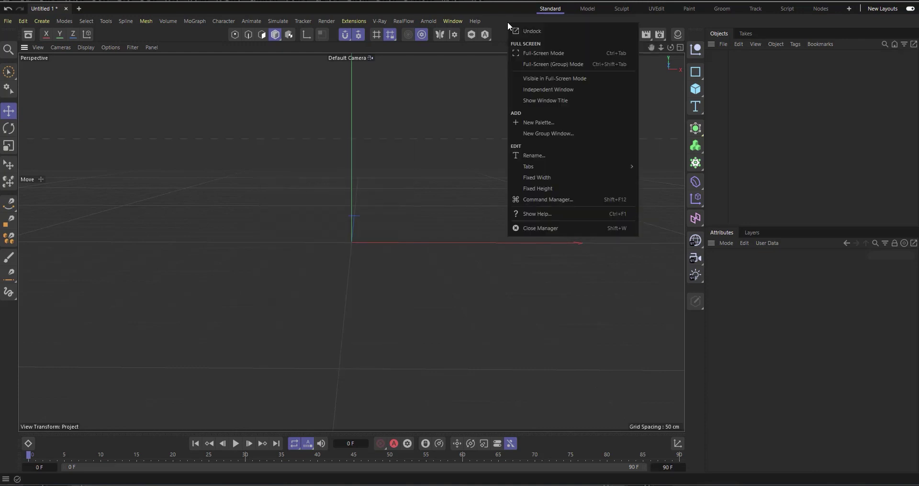
- Filter the Command Manager by 'comm' to reveal Commander's Shift+C shortcut, then close it
{"action": "left_click", "coordinate": [558, 200]}
{"action": "left_click_drag", "start_coordinate": [657, 79], "coordinate": [294, 64]}
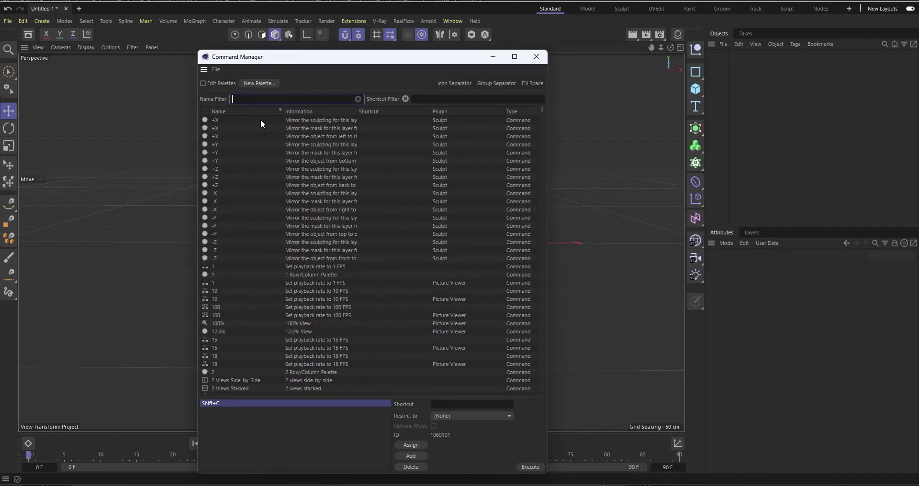
{"action": "type", "text": "comm"}
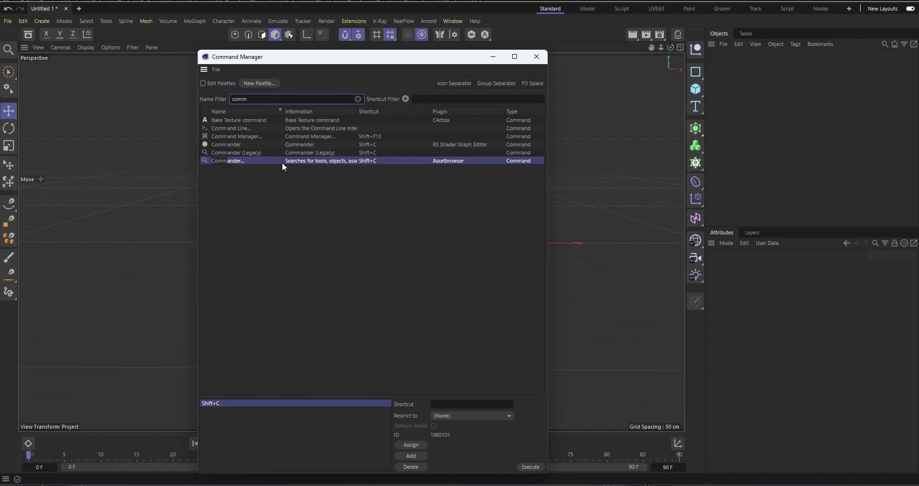
{"action": "left_click", "coordinate": [245, 161]}
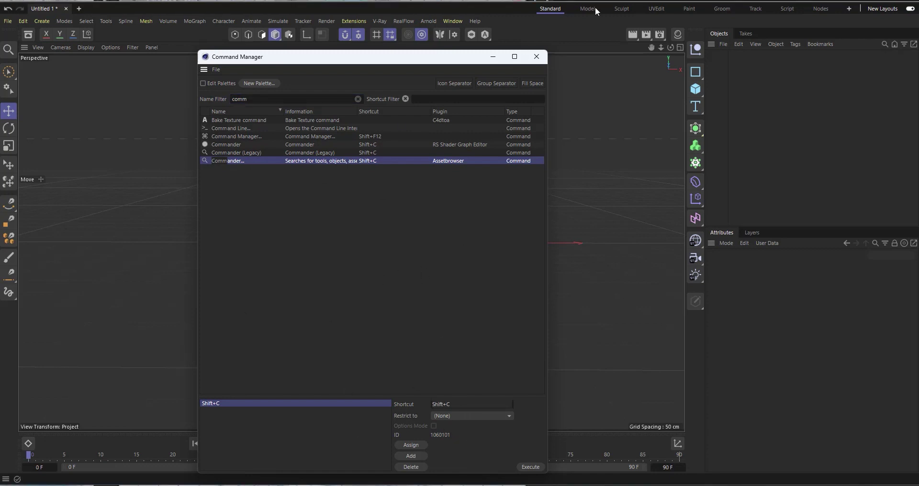
{"action": "left_click", "coordinate": [536, 58]}
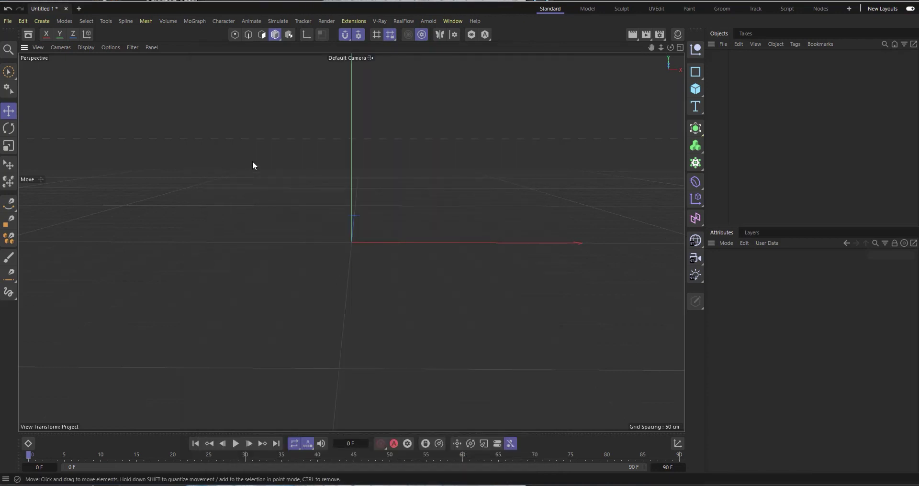
{"action": "key", "text": "shift+c"}
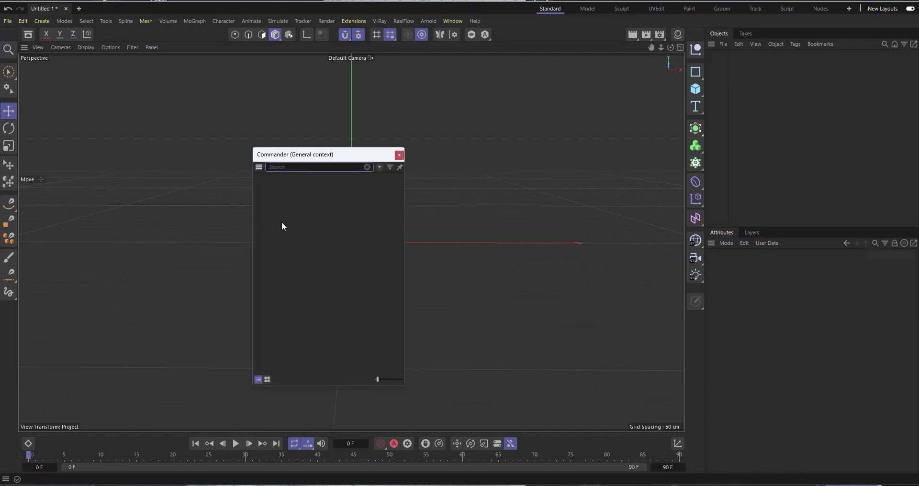
{"action": "type", "text": "blue"}
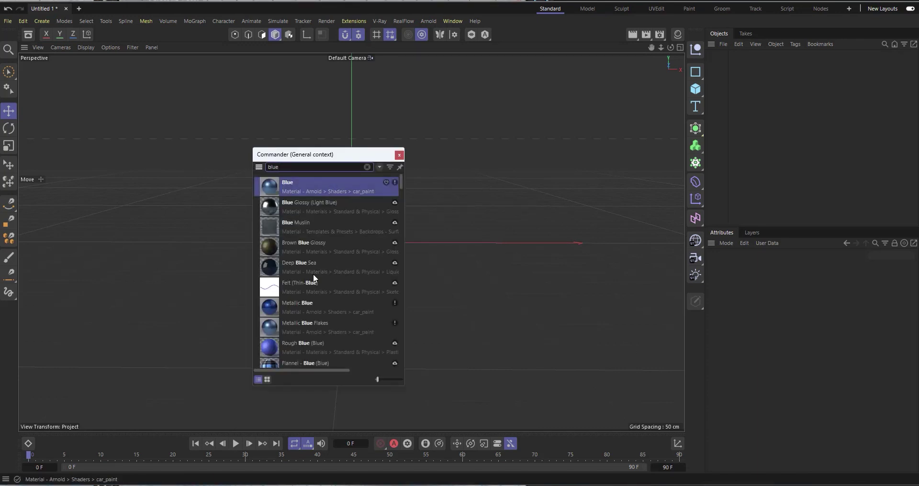
{"action": "scroll", "coordinate": [316, 294], "scroll_direction": "down", "scroll_amount": 5}
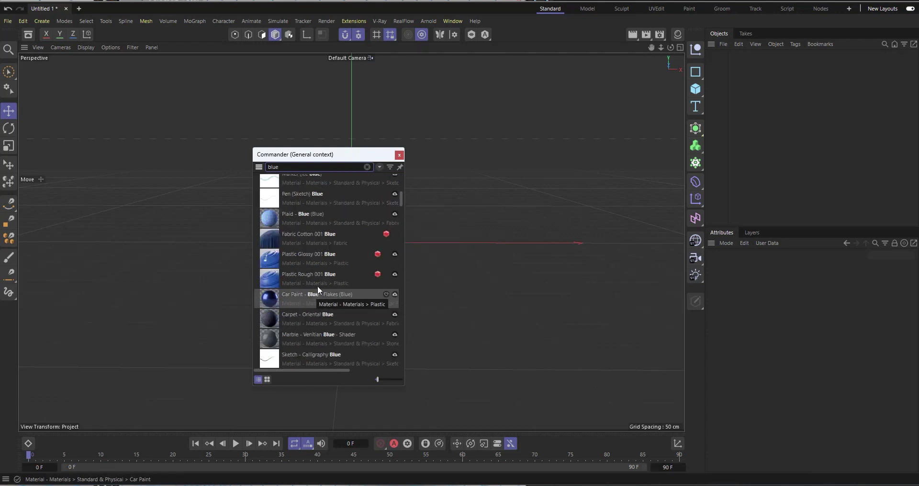
{"action": "scroll", "coordinate": [340, 274], "scroll_direction": "up", "scroll_amount": 5}
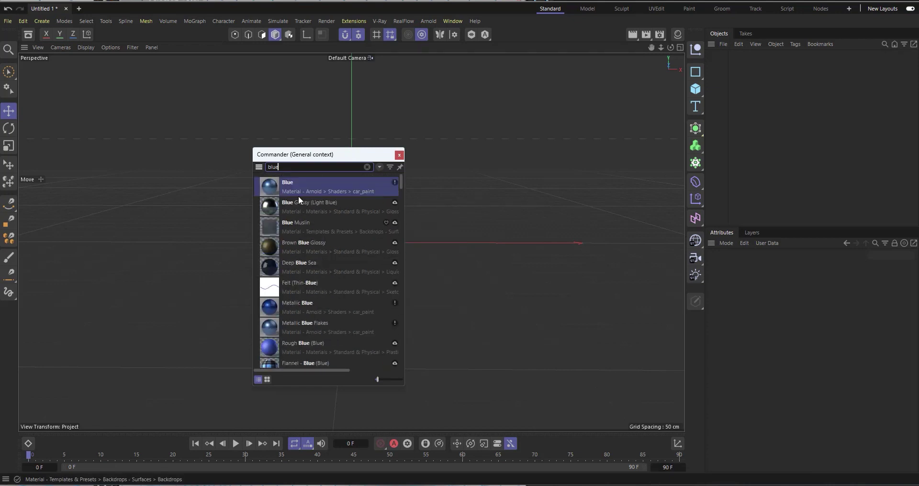
{"action": "left_click", "coordinate": [390, 168]}
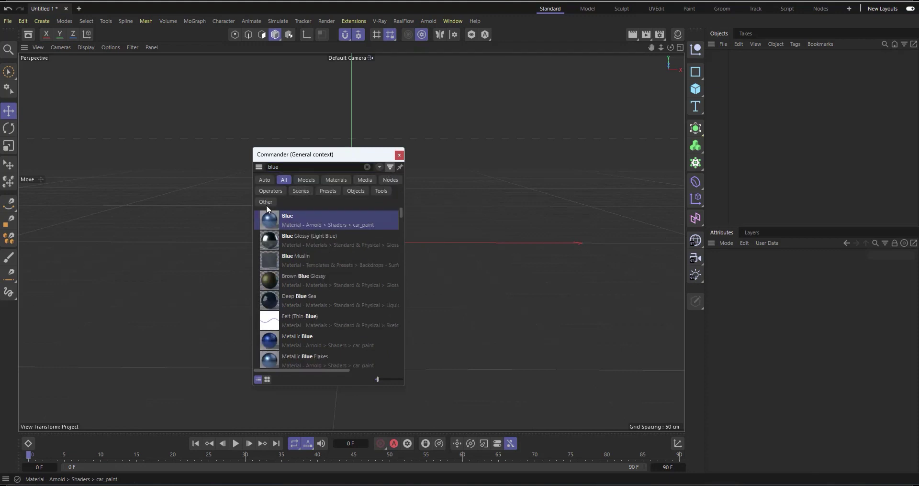
{"action": "left_click", "coordinate": [308, 180]}
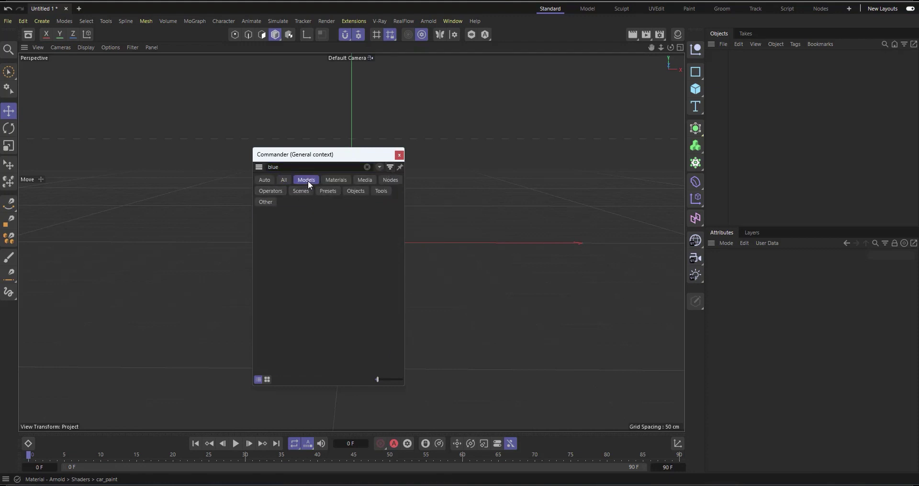
{"action": "scroll", "coordinate": [316, 316], "scroll_direction": "down", "scroll_amount": 3}
{"action": "scroll", "coordinate": [316, 306], "scroll_direction": "up", "scroll_amount": 3}
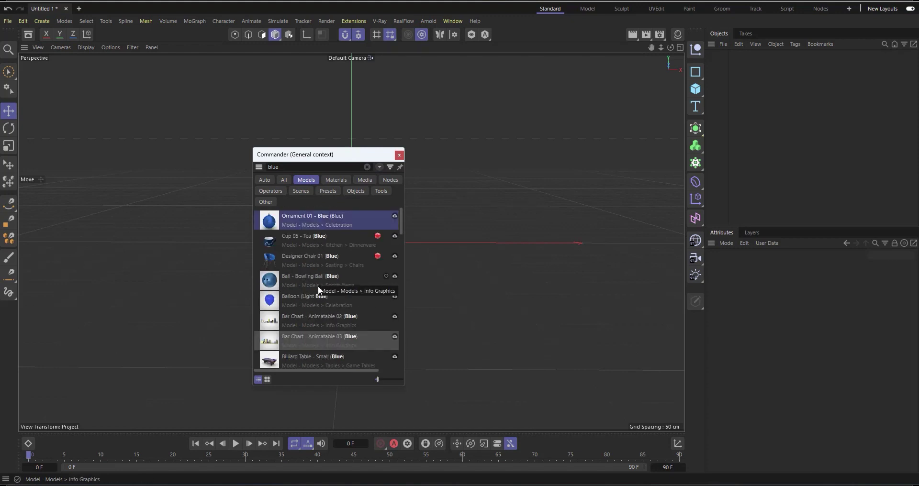
{"action": "scroll", "coordinate": [331, 268], "scroll_direction": "down", "scroll_amount": 3}
{"action": "scroll", "coordinate": [335, 219], "scroll_direction": "up", "scroll_amount": 3}
{"action": "left_click", "coordinate": [336, 180]}
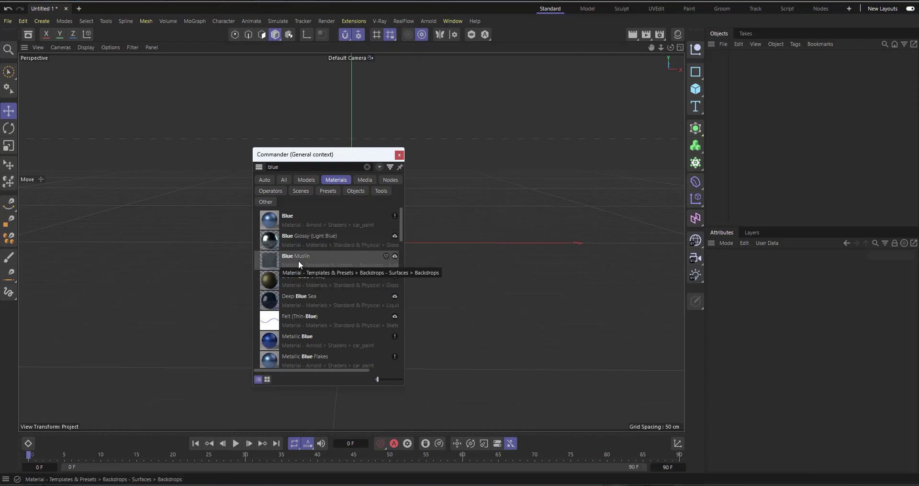
{"action": "left_click", "coordinate": [363, 181]}
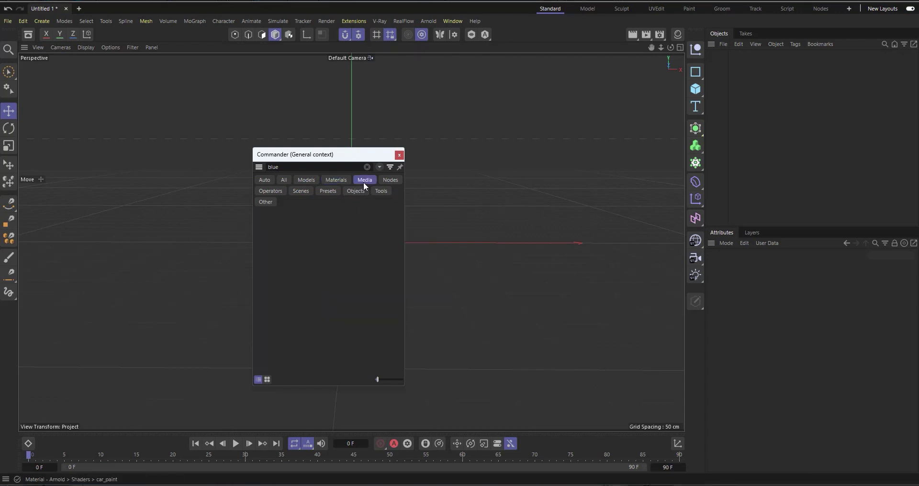
{"action": "left_click", "coordinate": [388, 180]}
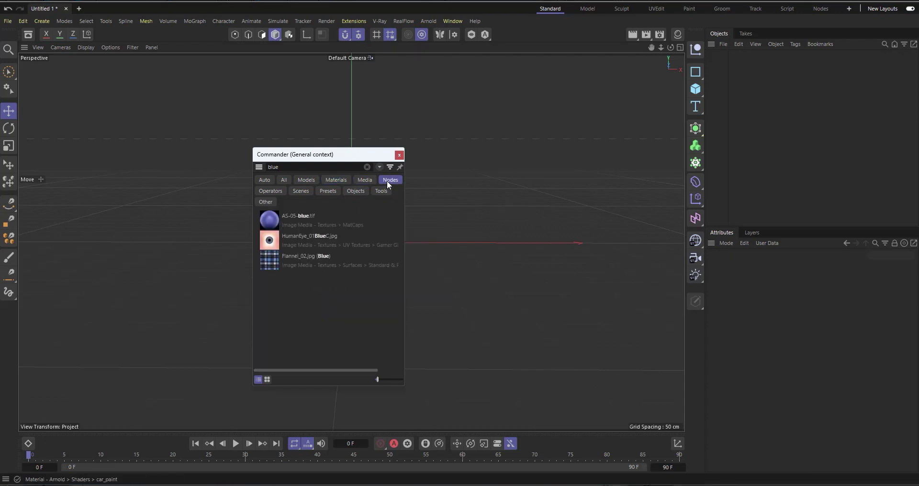
{"action": "left_click", "coordinate": [270, 191]}
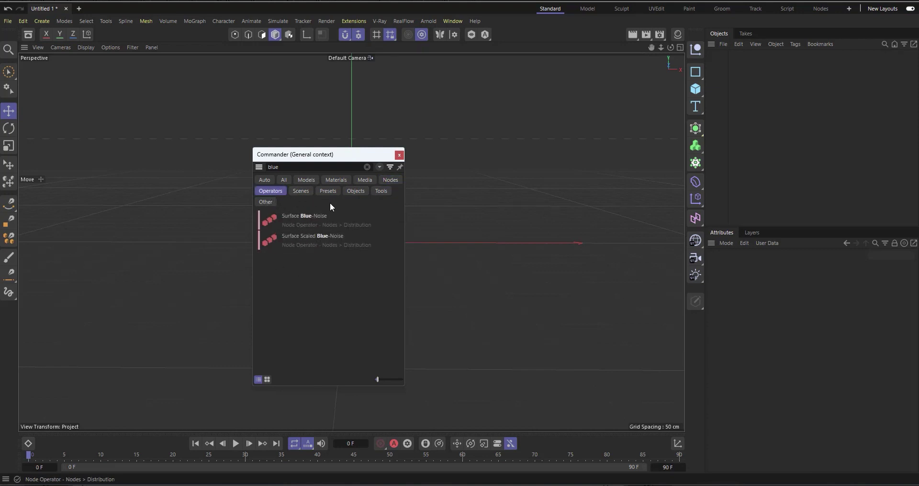
{"action": "left_click", "coordinate": [284, 181]}
{"action": "left_click", "coordinate": [367, 167]}
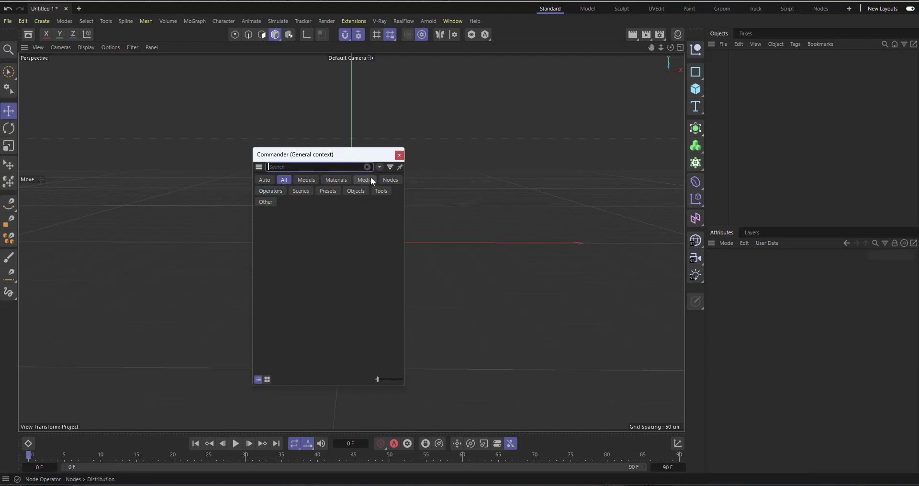
{"action": "left_click", "coordinate": [399, 155]}
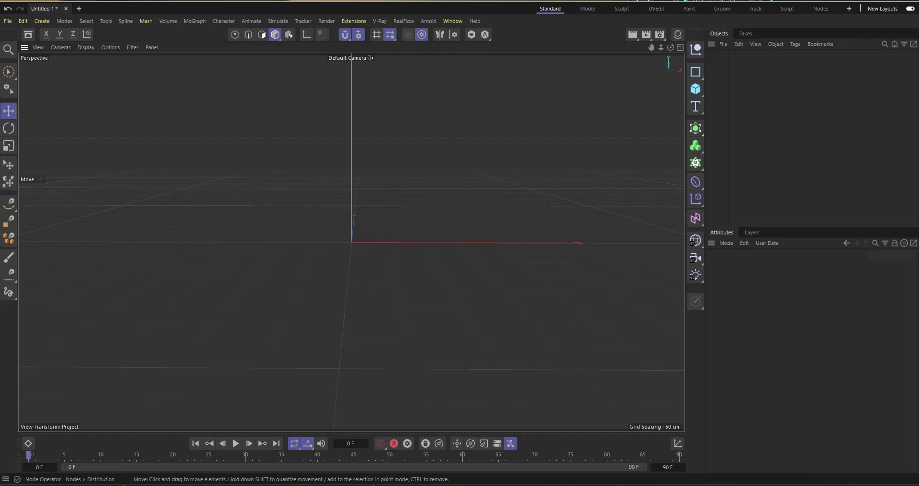
- Start a new empty document with Ctrl+N
{"action": "key", "text": "ctrl+n"}
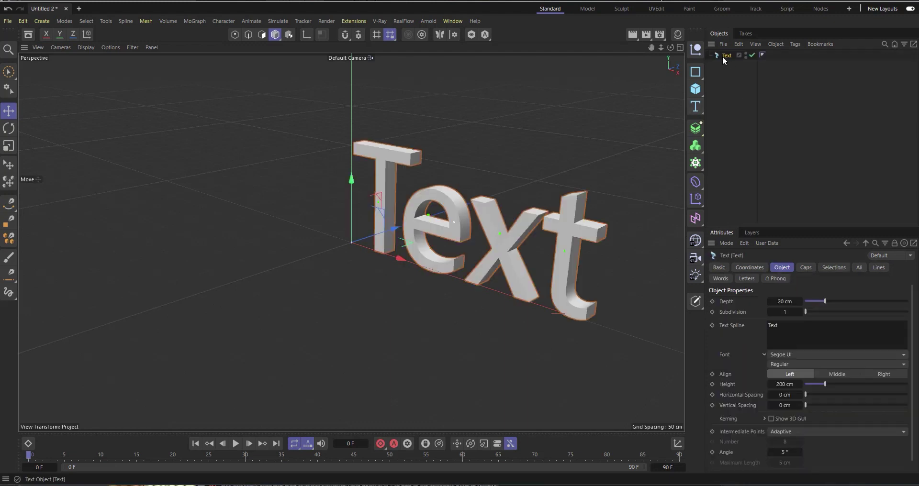
- Change the Text object to read 'S' with Middle alignment
{"action": "left_click_drag", "start_coordinate": [779, 326], "coordinate": [721, 315]}
{"action": "type", "text": "S"}
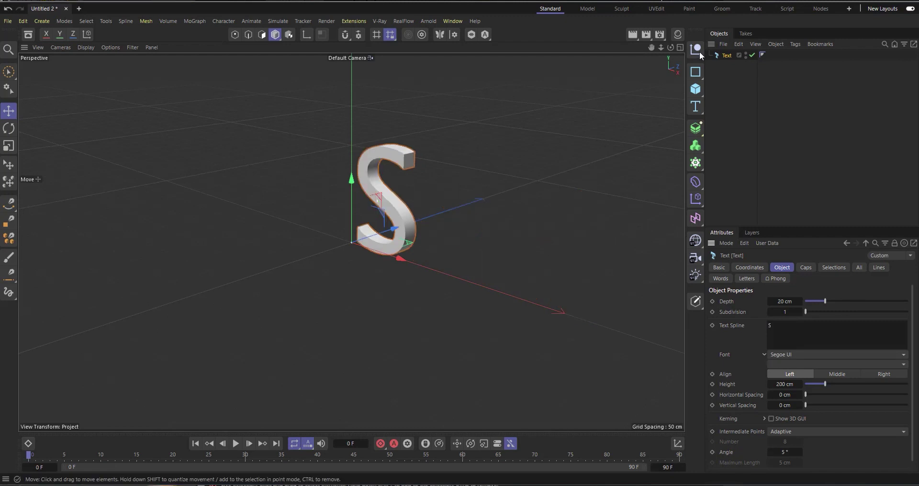
{"action": "left_click_drag", "start_coordinate": [671, 51], "coordinate": [636, 61]}
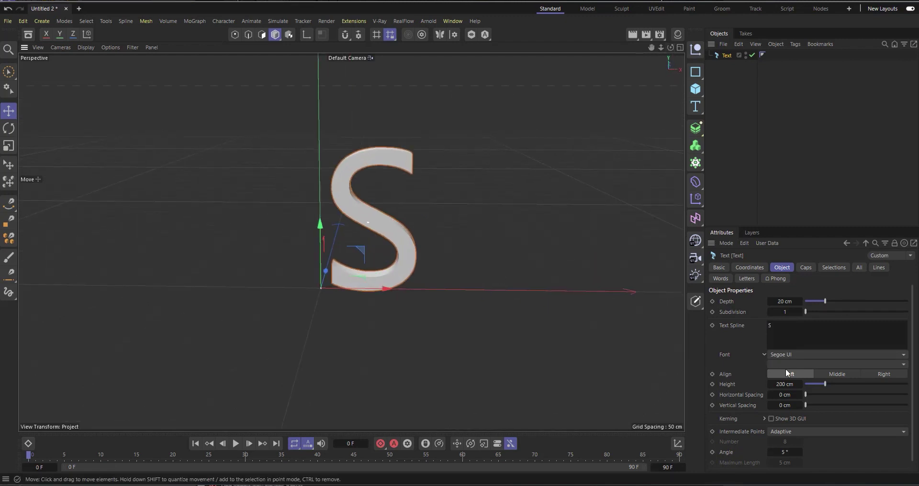
{"action": "left_click", "coordinate": [836, 374]}
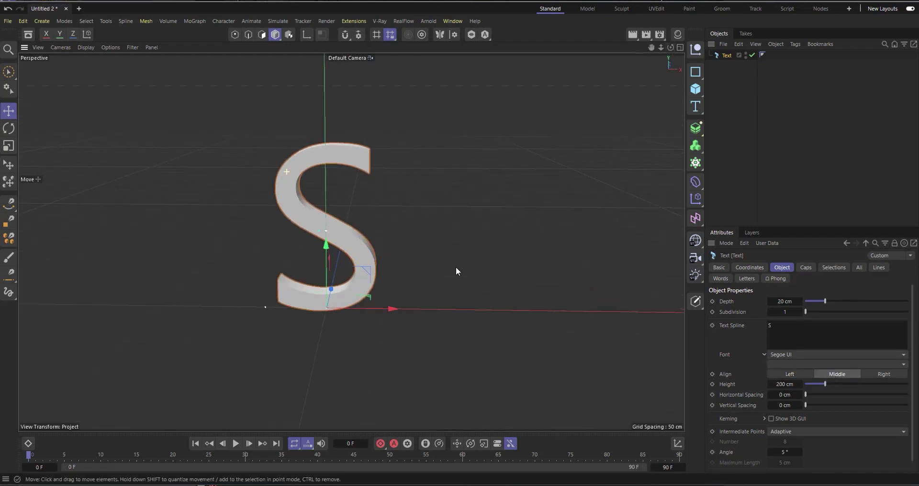
- Uncheck the Start and End caps and frame the hollow S in view
{"action": "left_click", "coordinate": [806, 269]}
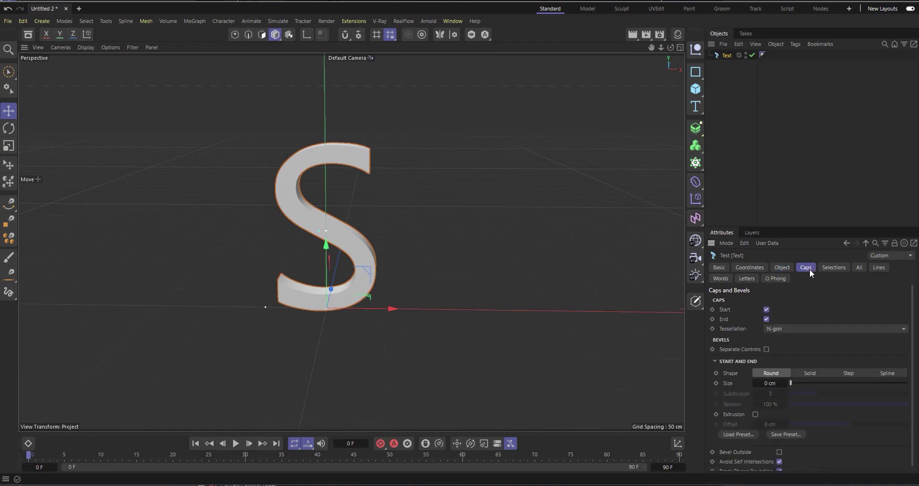
{"action": "left_click", "coordinate": [766, 310]}
{"action": "left_click", "coordinate": [766, 320]}
{"action": "left_click_drag", "start_coordinate": [671, 47], "coordinate": [652, 51]}
{"action": "scroll", "coordinate": [292, 119], "scroll_direction": "up", "scroll_amount": 3}
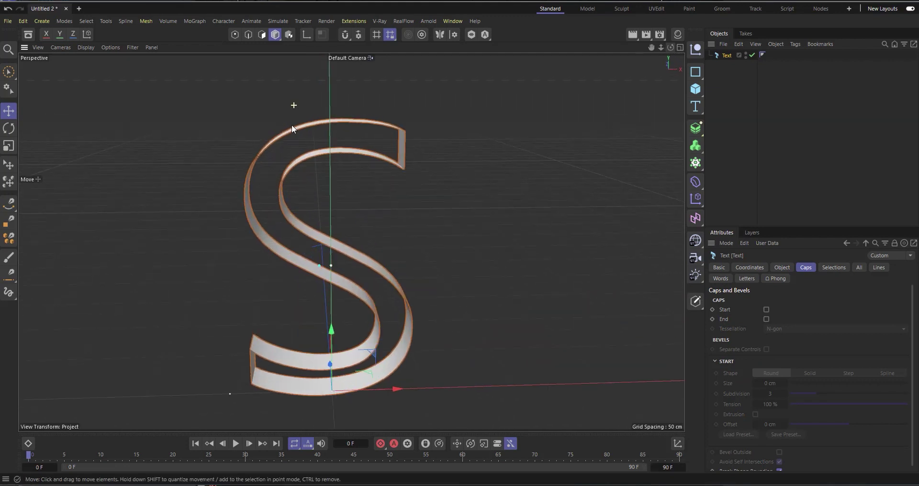
{"action": "key", "text": "h"}
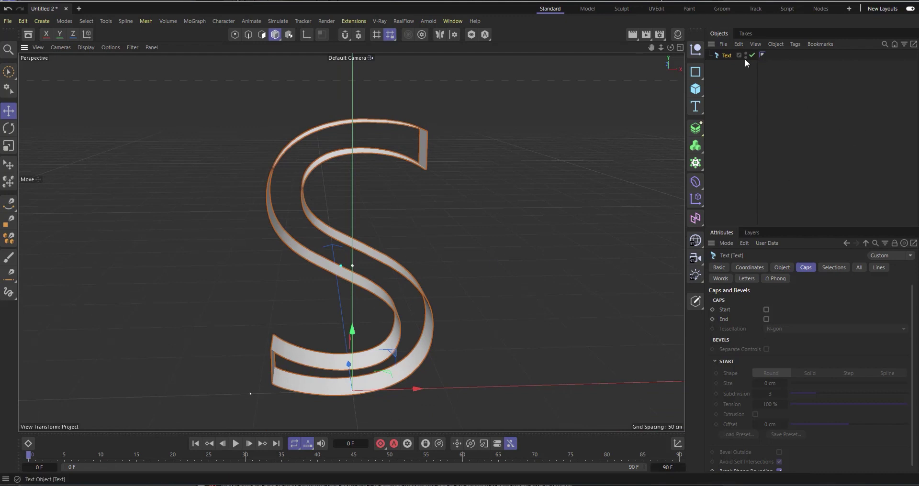
{"action": "left_click", "coordinate": [696, 127]}
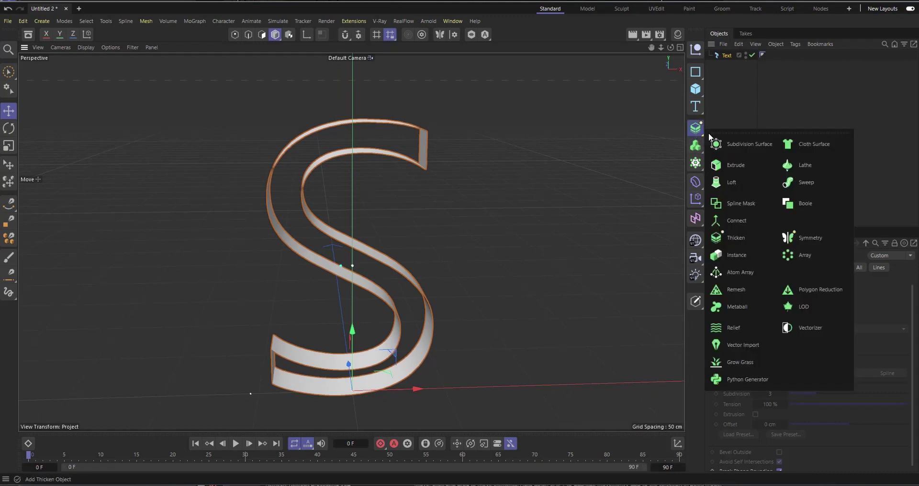
{"action": "left_click", "coordinate": [812, 145]}
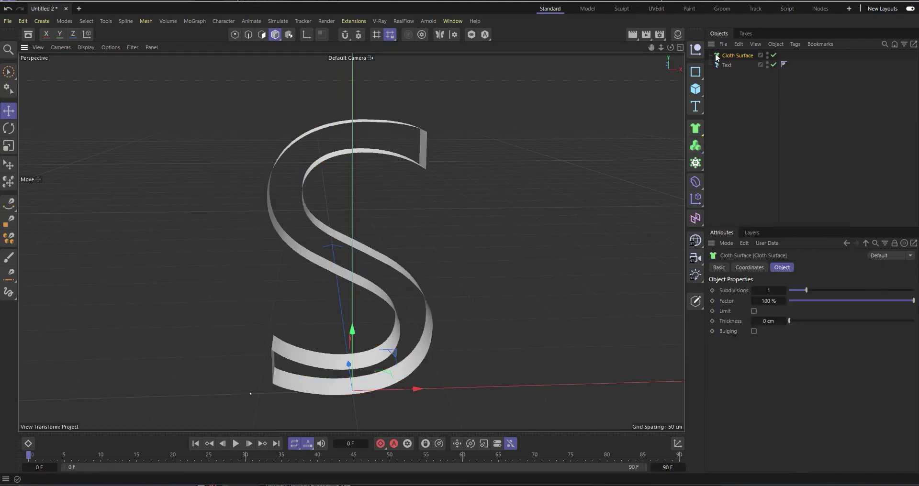
{"action": "left_click_drag", "start_coordinate": [719, 63], "coordinate": [739, 55]}
{"action": "left_click", "coordinate": [737, 55]}
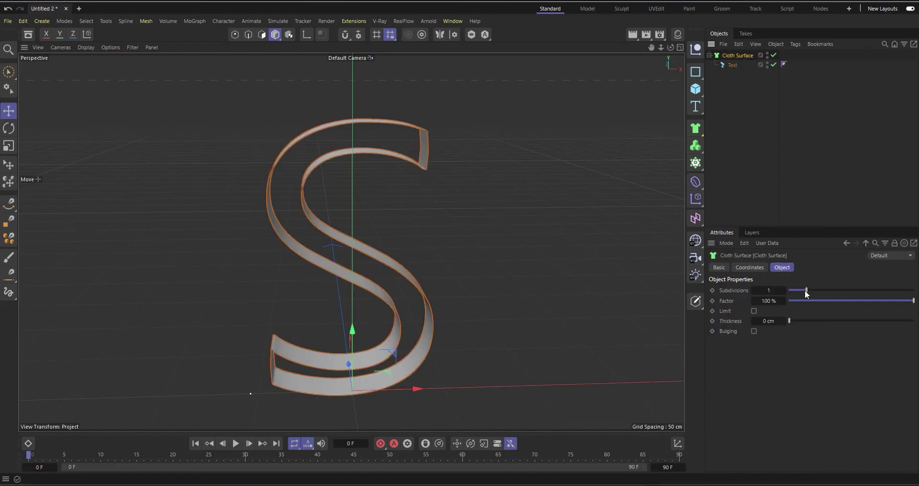
{"action": "left_click_drag", "start_coordinate": [806, 290], "coordinate": [749, 292]}
{"action": "left_click_drag", "start_coordinate": [795, 318], "coordinate": [914, 321]}
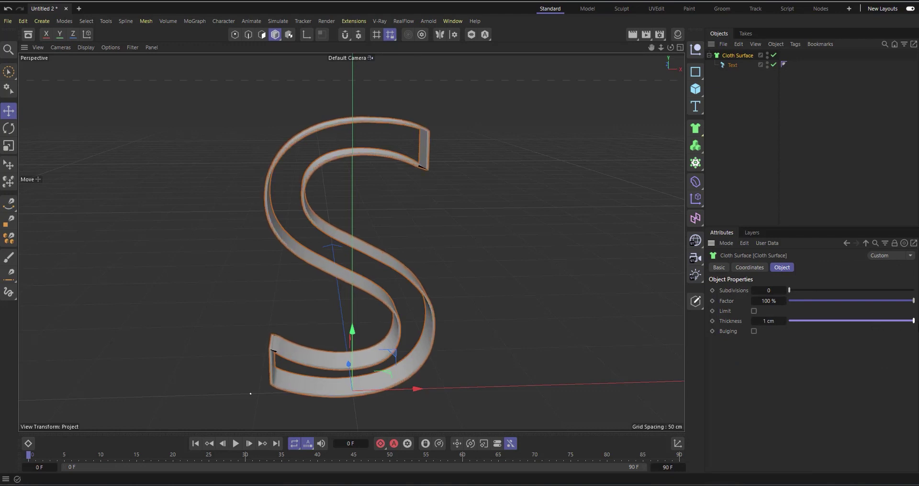
{"action": "left_click_drag", "start_coordinate": [783, 321], "coordinate": [842, 321]}
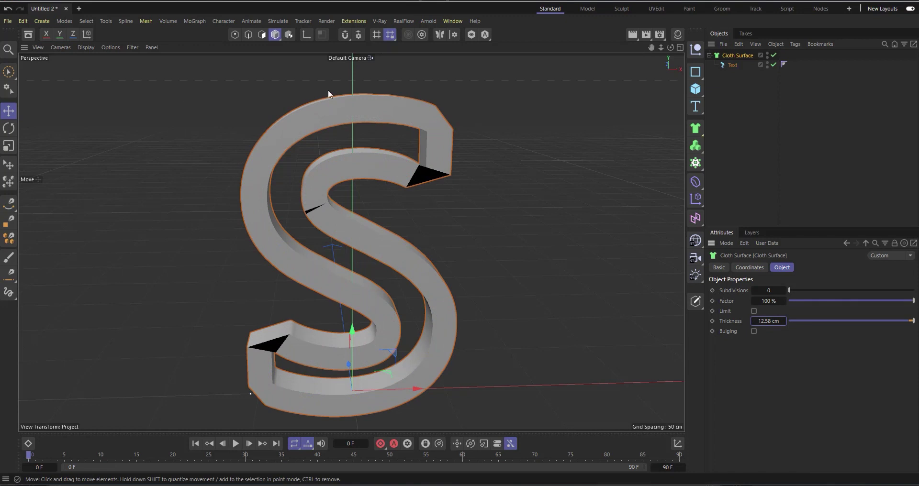
{"action": "scroll", "coordinate": [430, 180], "scroll_direction": "up", "scroll_amount": 2}
{"action": "scroll", "coordinate": [328, 246], "scroll_direction": "down", "scroll_amount": 2}
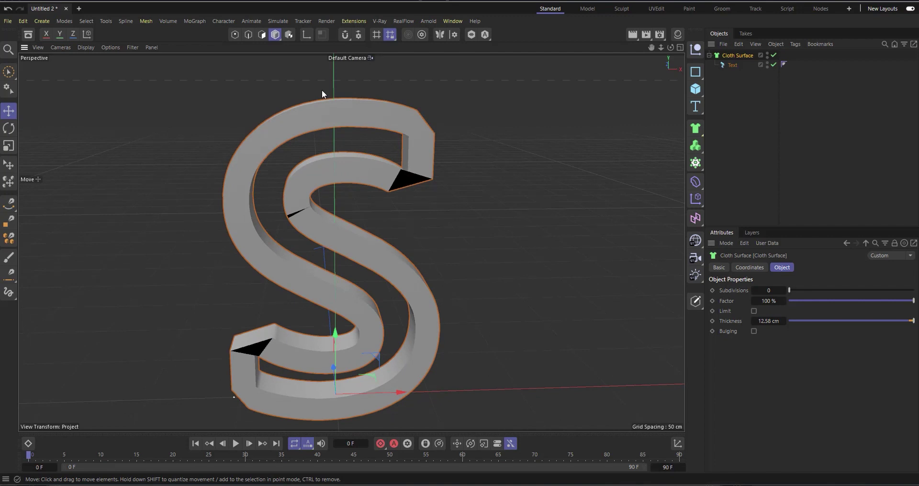
{"action": "mouse_move", "coordinate": [737, 66]}
{"action": "left_mouse_down"}
{"action": "mouse_move", "coordinate": [732, 87]}
{"action": "mouse_move", "coordinate": [739, 61]}
{"action": "left_mouse_up"}
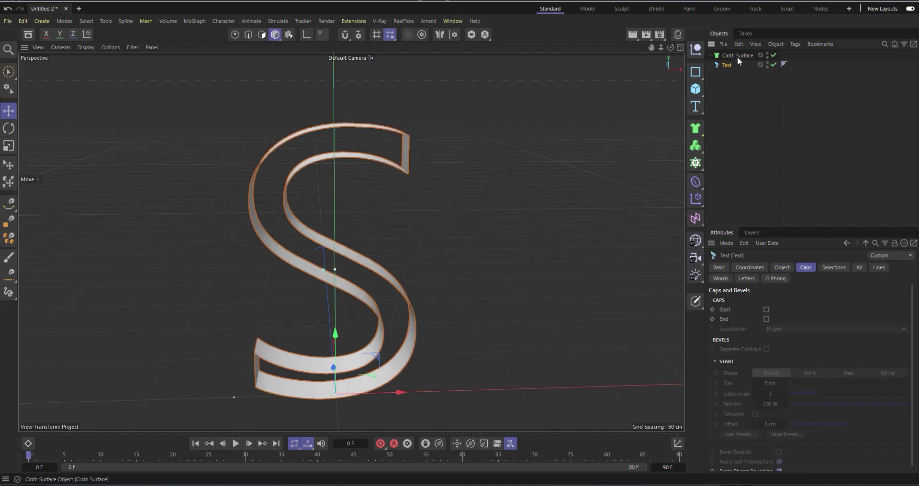
{"action": "left_click", "coordinate": [737, 57]}
{"action": "key", "text": "Delete"}
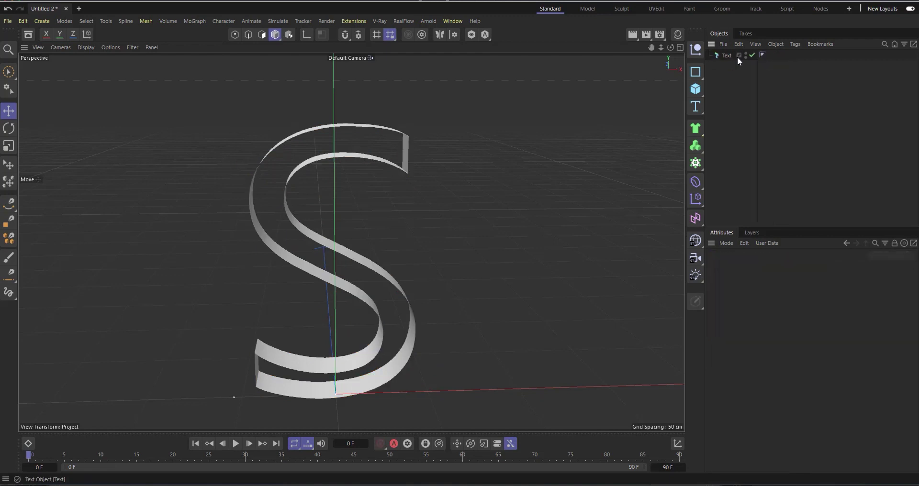
- Add a Thicken generator, parent the S Text under it, and select Thicken
{"action": "left_click", "coordinate": [696, 129]}
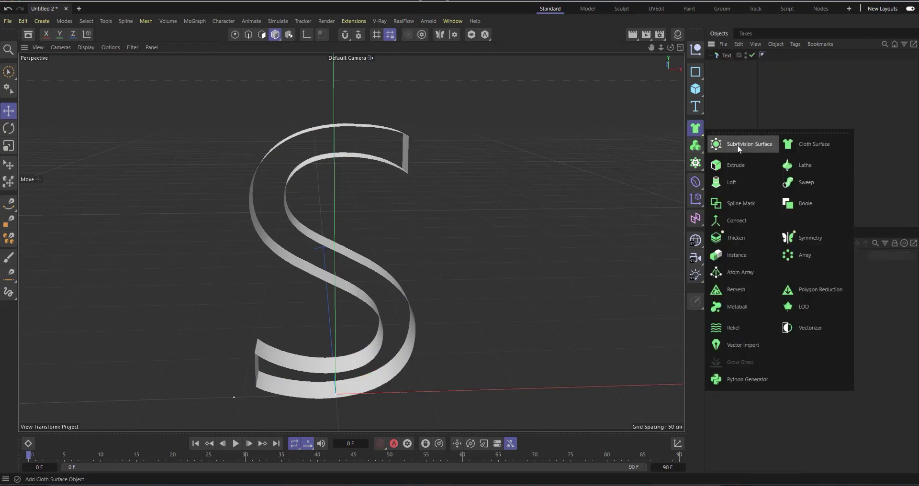
{"action": "left_click", "coordinate": [723, 239]}
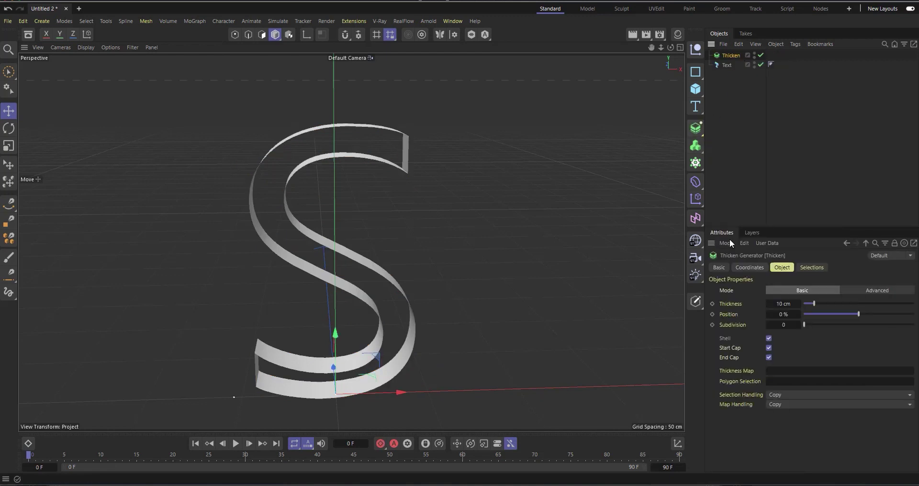
{"action": "left_click", "coordinate": [726, 66]}
{"action": "left_click_drag", "start_coordinate": [734, 53], "coordinate": [733, 55]}
{"action": "left_click_drag", "start_coordinate": [367, 267], "coordinate": [291, 353], "text": "alt"}
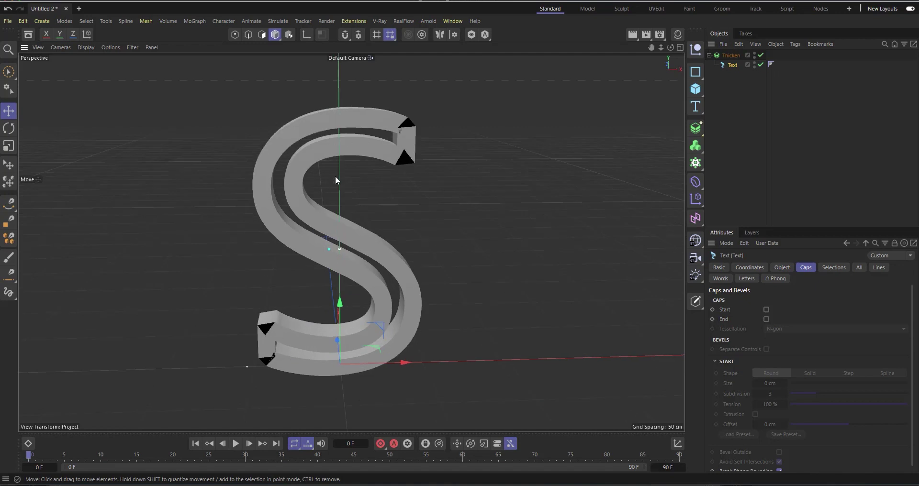
{"action": "left_click_drag", "start_coordinate": [350, 164], "coordinate": [314, 175], "text": "alt"}
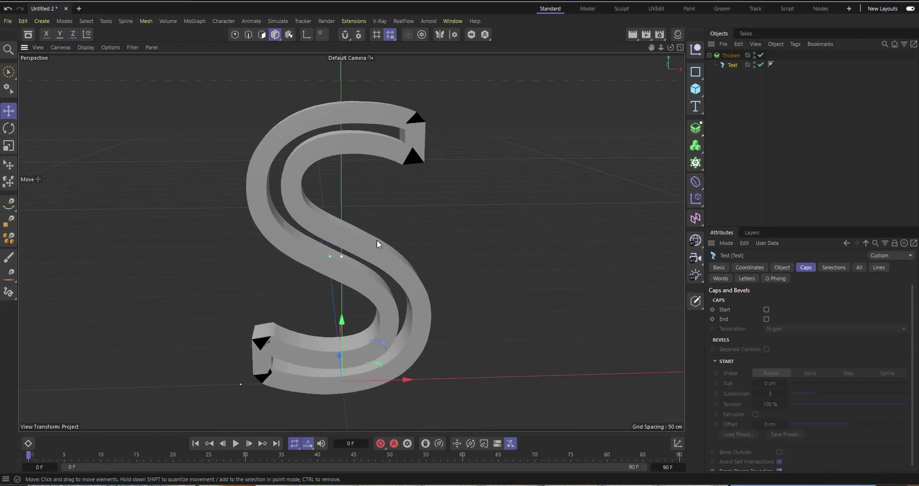
{"action": "left_click", "coordinate": [731, 55]}
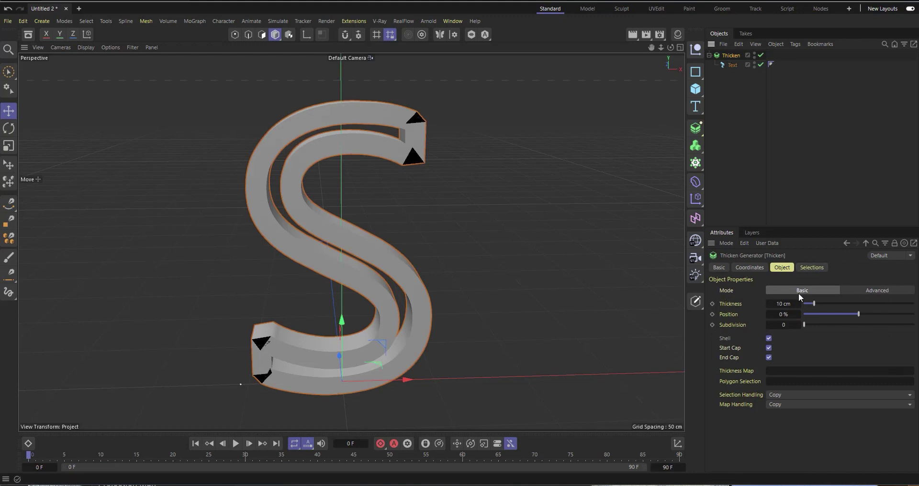
- Set Thicken to Advanced mode and switch the viewport to Gouraud Shading (Lines)
{"action": "left_click", "coordinate": [874, 290]}
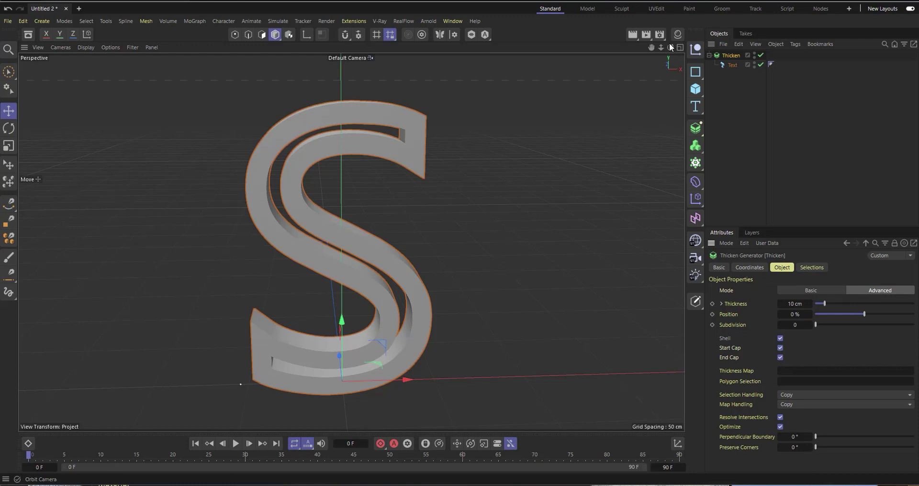
{"action": "left_click_drag", "start_coordinate": [670, 47], "coordinate": [666, 48]}
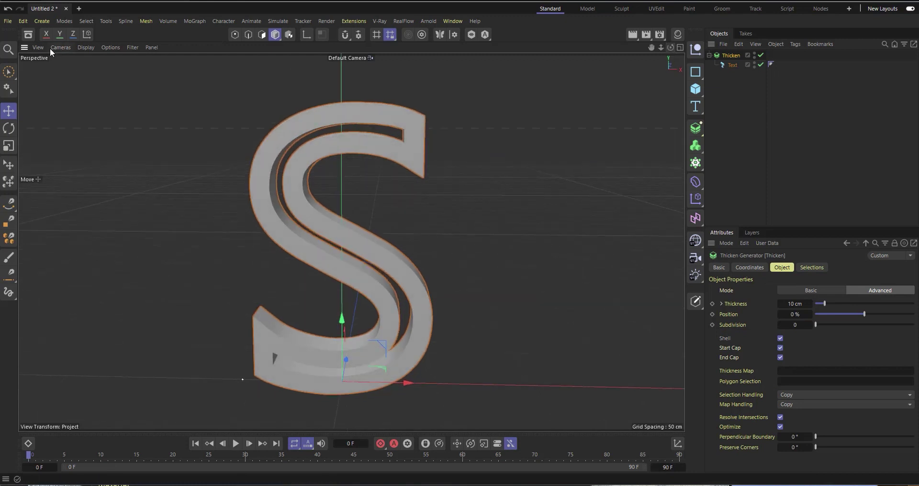
{"action": "left_click", "coordinate": [82, 47]}
{"action": "left_click", "coordinate": [102, 98]}
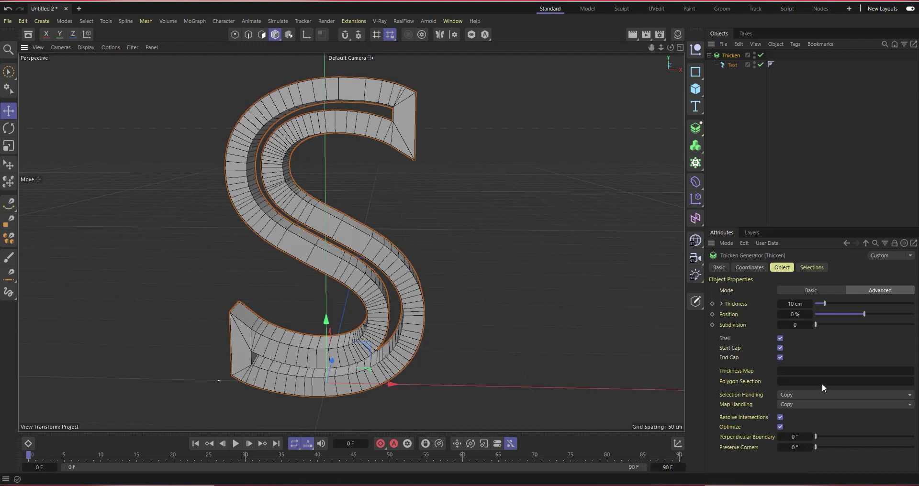
- Compare Thicken's Basic and Advanced modes, leaving it on Advanced
{"action": "left_click", "coordinate": [810, 291]}
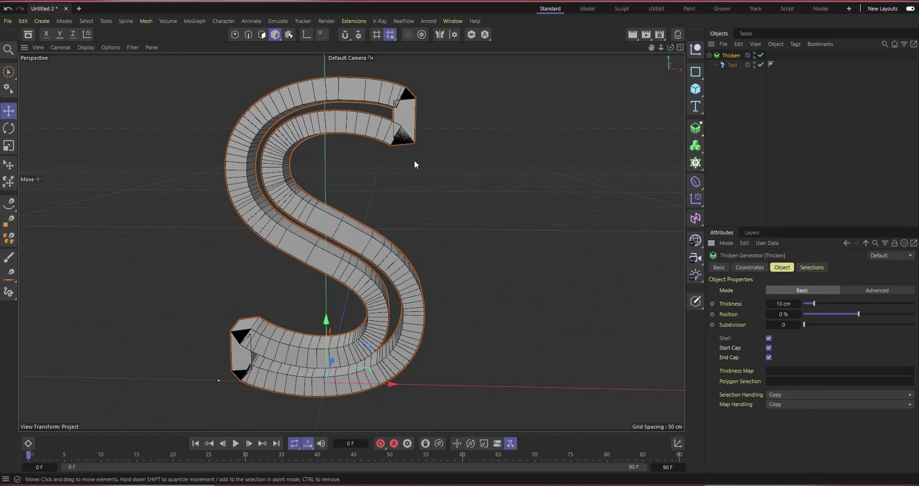
{"action": "left_click", "coordinate": [881, 290]}
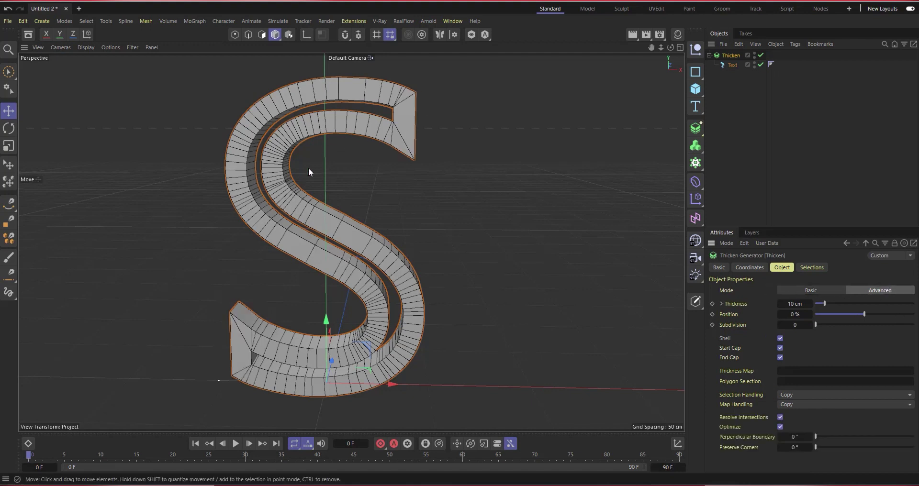
{"action": "left_click_drag", "start_coordinate": [671, 47], "coordinate": [633, 52]}
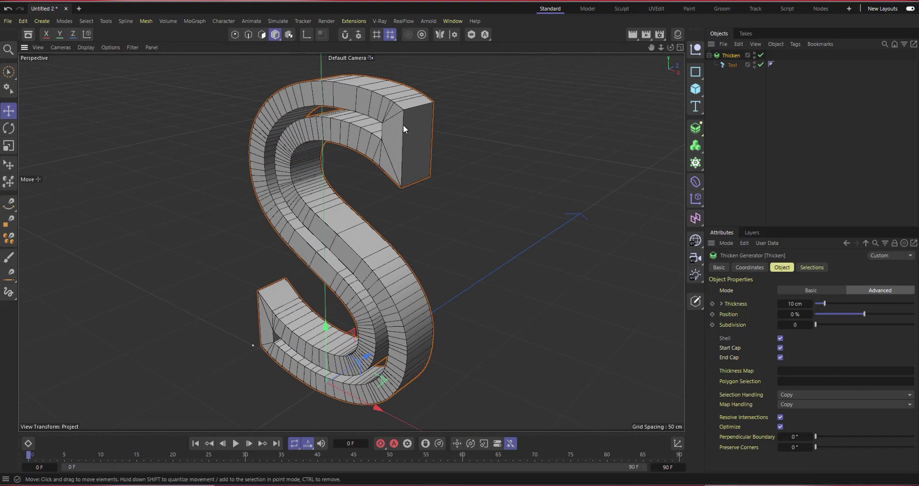
- Toggle the Thicken Shell off and back on, then turn off Start and End Cap
{"action": "left_click", "coordinate": [780, 339]}
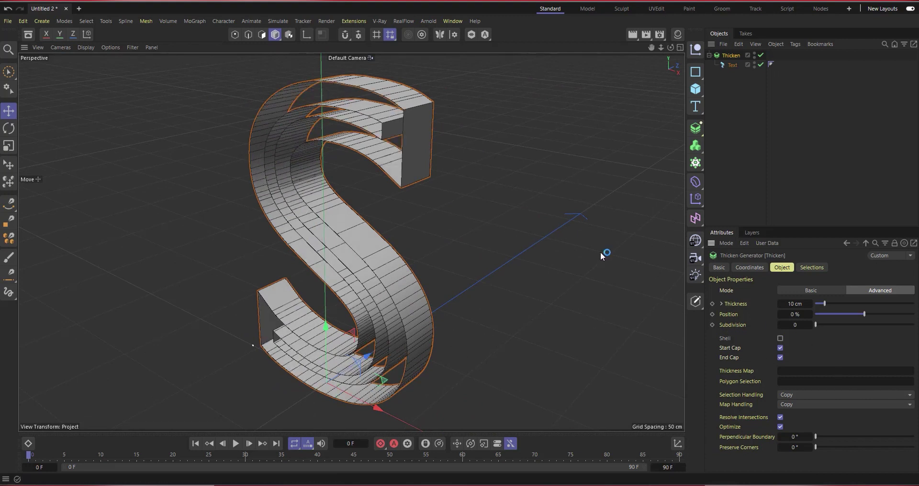
{"action": "left_click_drag", "start_coordinate": [670, 48], "coordinate": [411, 140]}
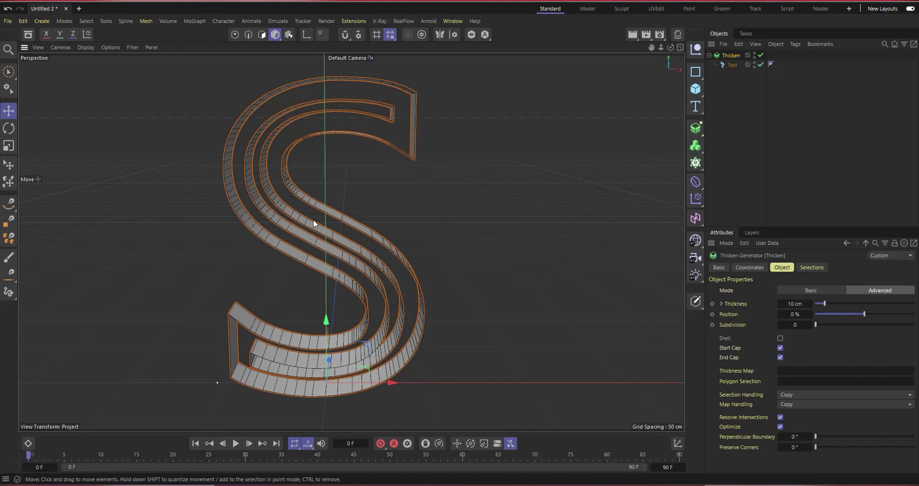
{"action": "left_click", "coordinate": [780, 338]}
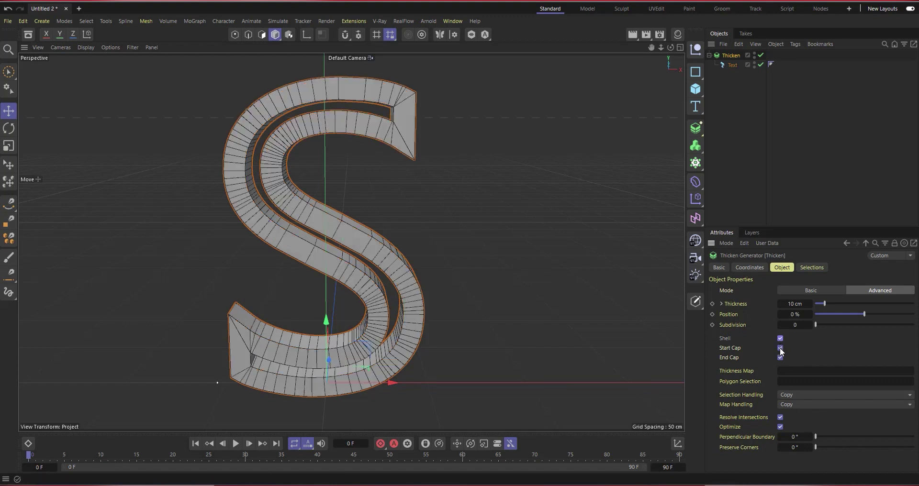
{"action": "left_click", "coordinate": [780, 348]}
{"action": "left_click", "coordinate": [780, 357]}
{"action": "left_click_drag", "start_coordinate": [671, 47], "coordinate": [689, 48]}
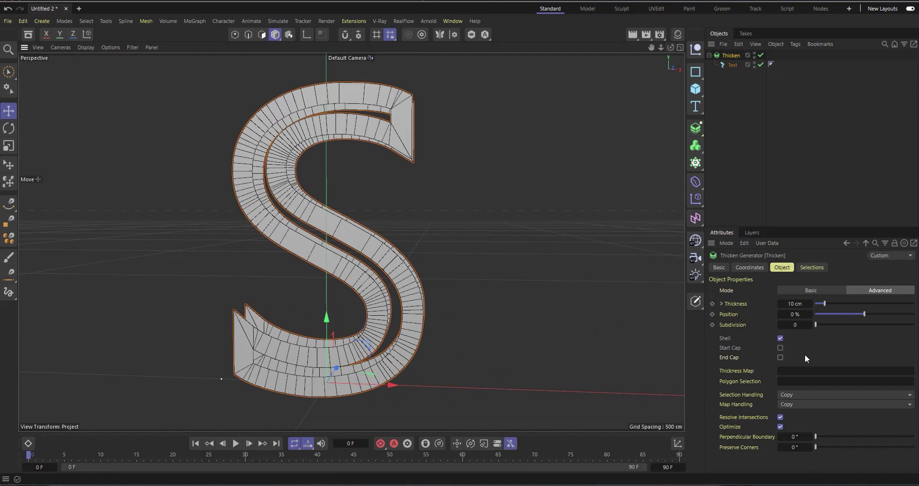
- Turn Shell off with both caps off, then remove the Thicken generator
{"action": "left_click", "coordinate": [780, 338]}
{"action": "left_click", "coordinate": [779, 348]}
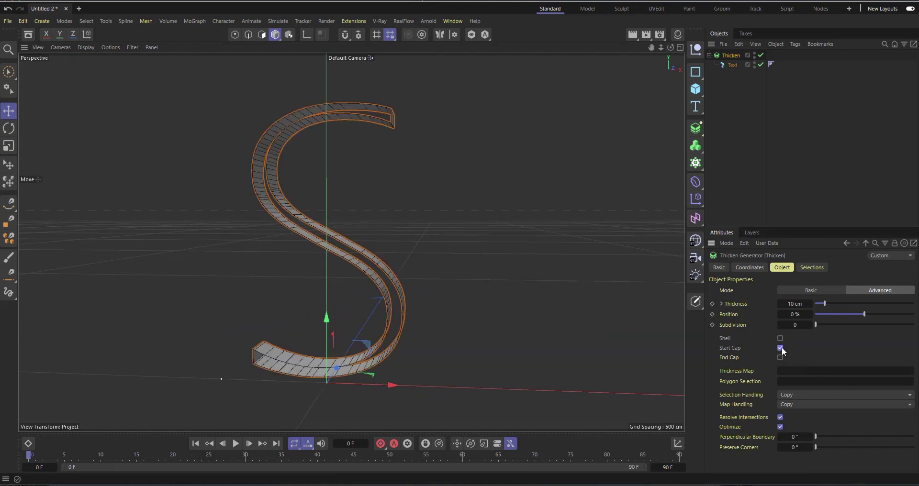
{"action": "left_click", "coordinate": [780, 348]}
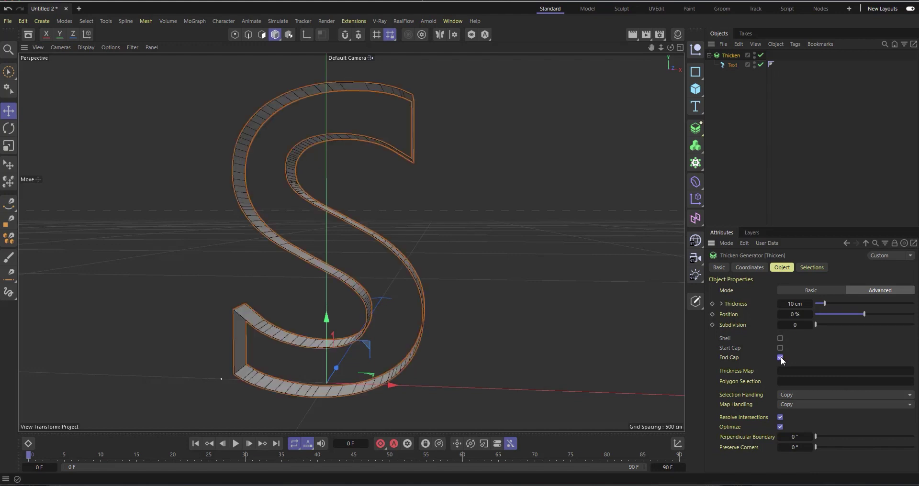
{"action": "left_click", "coordinate": [780, 357]}
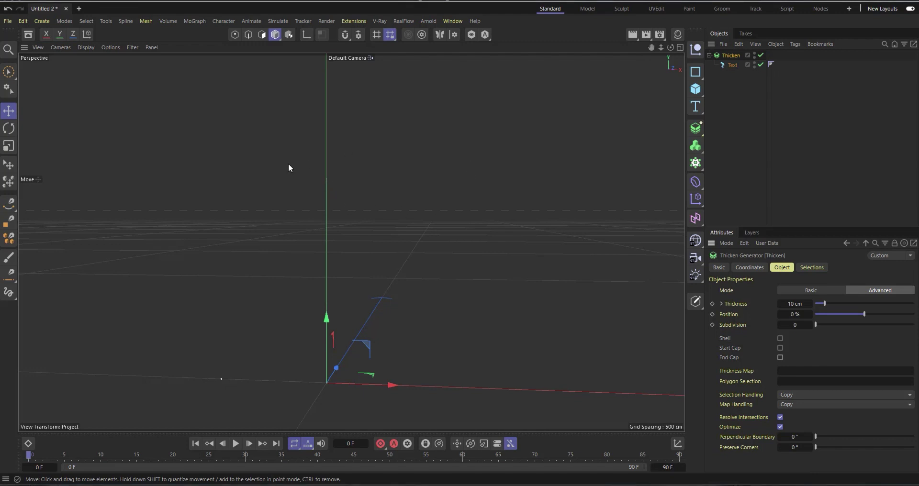
{"action": "left_click_drag", "start_coordinate": [670, 47], "coordinate": [669, 67]}
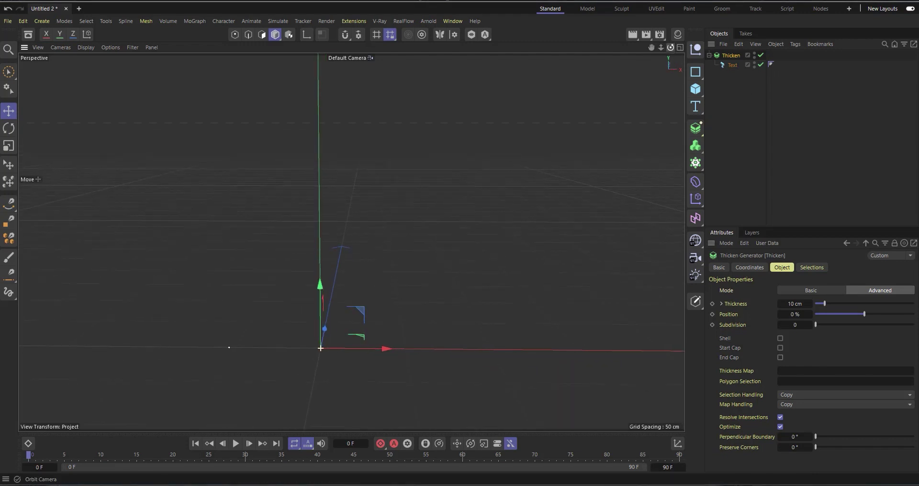
{"action": "left_click_drag", "start_coordinate": [503, 157], "coordinate": [553, 119], "text": "alt"}
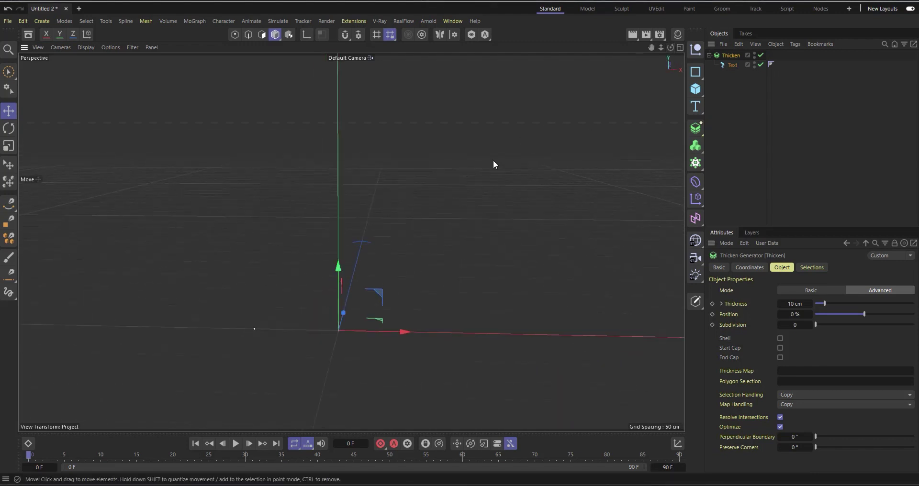
{"action": "key", "text": "ctrl+z"}
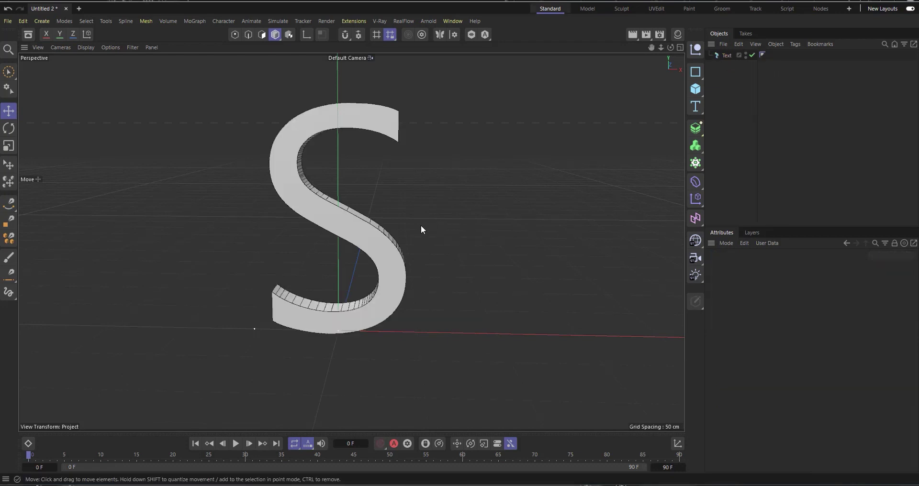
- Add a Symmetry generator, nest the Text under it, and slide the text along X
{"action": "left_click", "coordinate": [695, 128]}
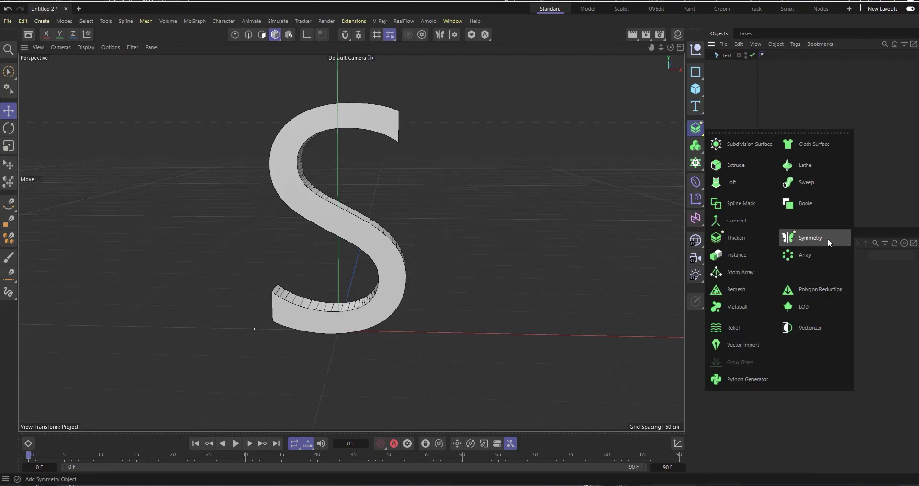
{"action": "left_click", "coordinate": [796, 240]}
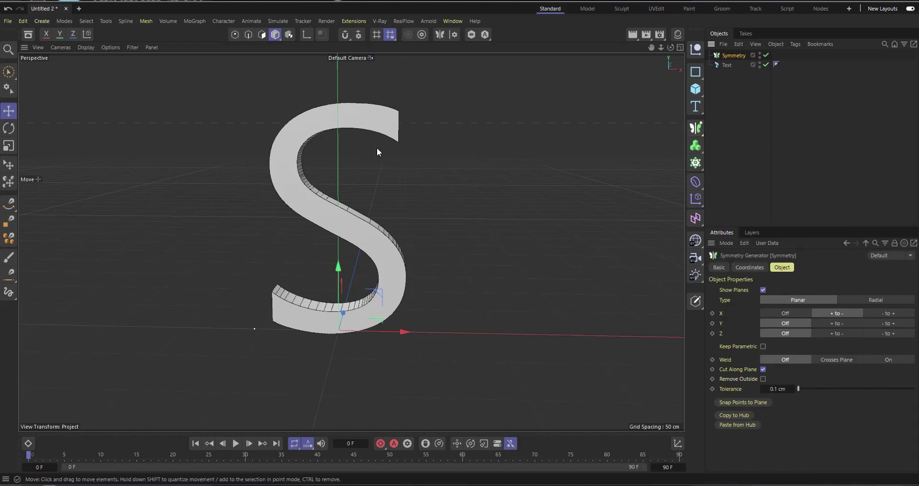
{"action": "left_click_drag", "start_coordinate": [717, 65], "coordinate": [737, 56]}
{"action": "left_click", "coordinate": [735, 56]}
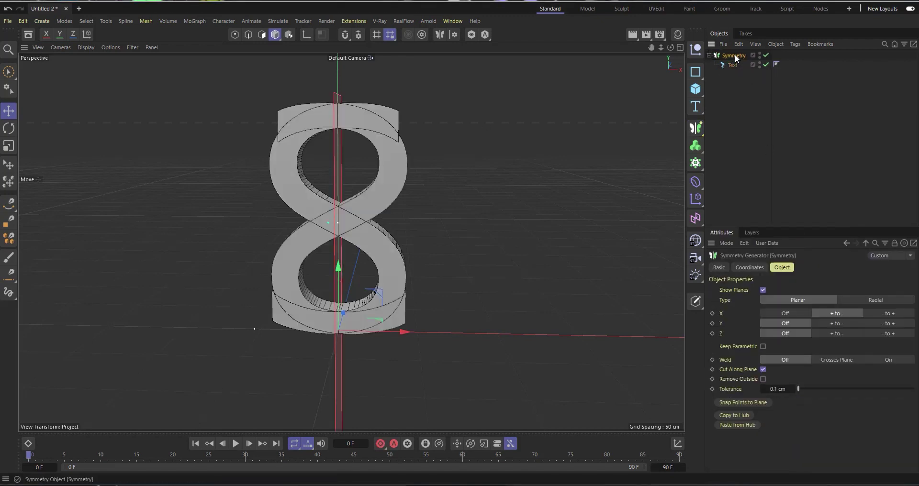
{"action": "left_click", "coordinate": [730, 66]}
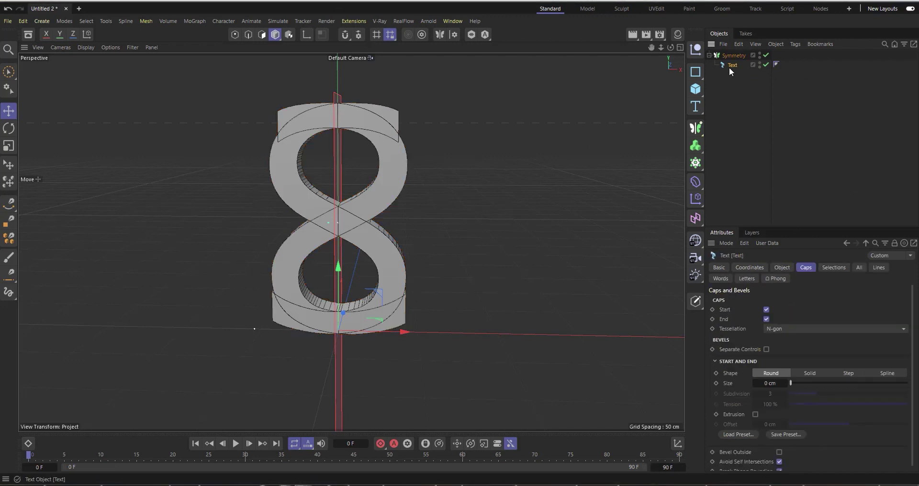
{"action": "left_click_drag", "start_coordinate": [398, 334], "coordinate": [425, 367]}
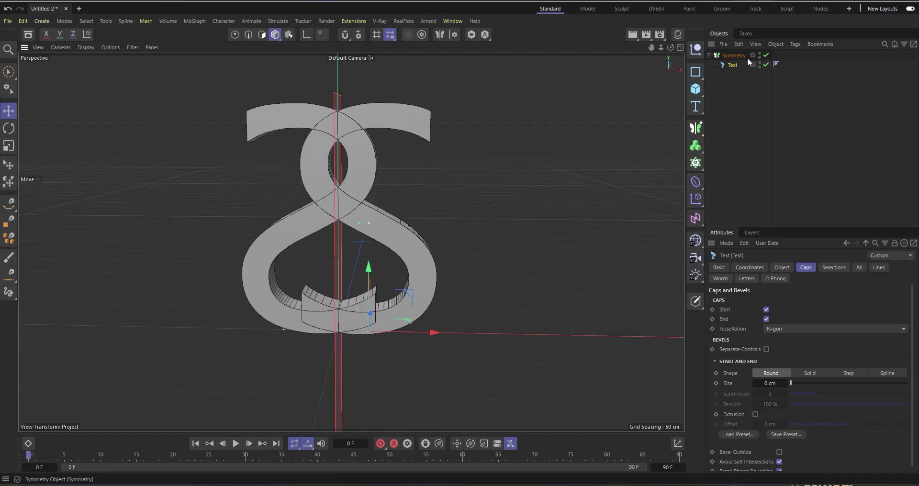
- Enable Remove Outside on Symmetry, move the text further along X, and collapse the group
{"action": "left_click", "coordinate": [734, 55]}
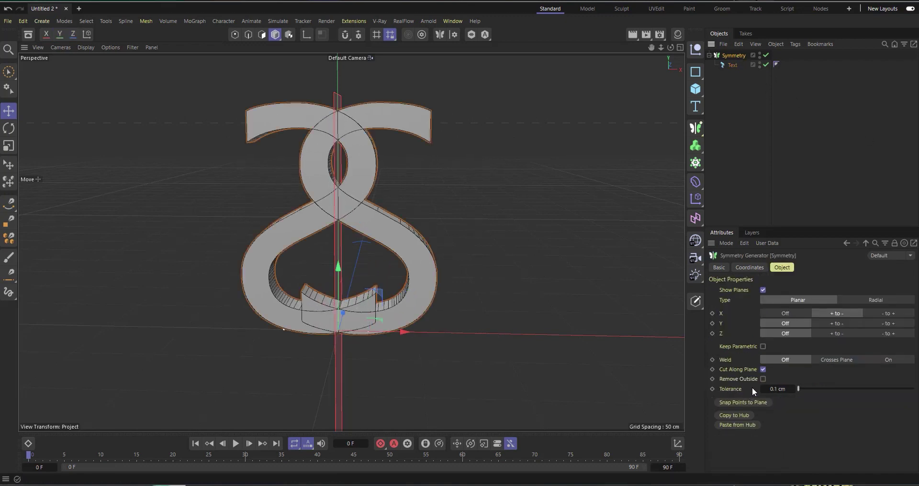
{"action": "left_click", "coordinate": [762, 379]}
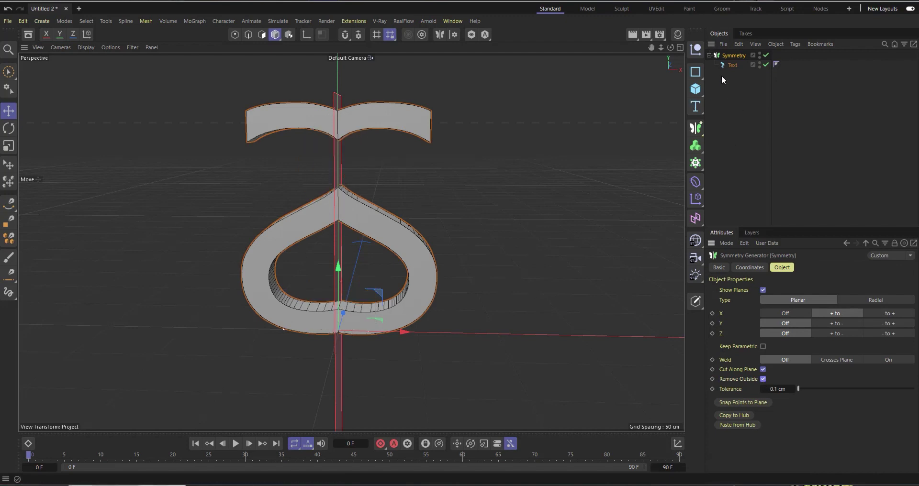
{"action": "left_click", "coordinate": [732, 65]}
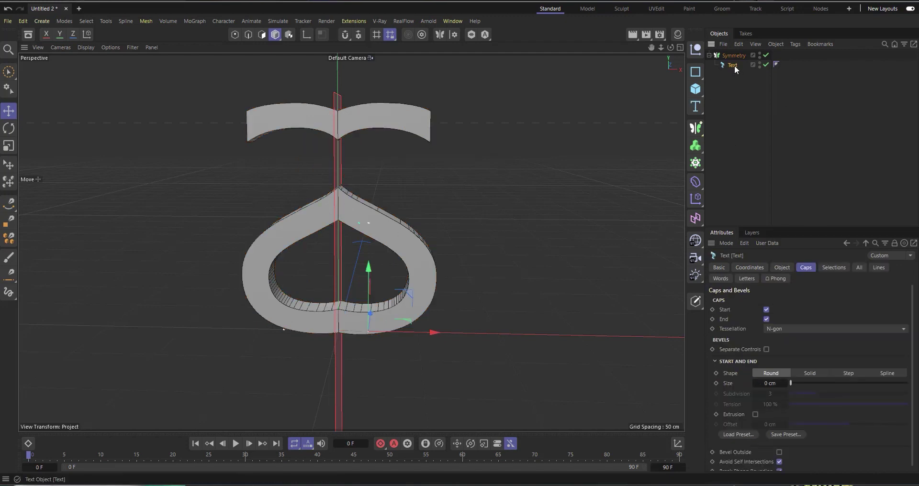
{"action": "left_click_drag", "start_coordinate": [435, 332], "coordinate": [434, 362]}
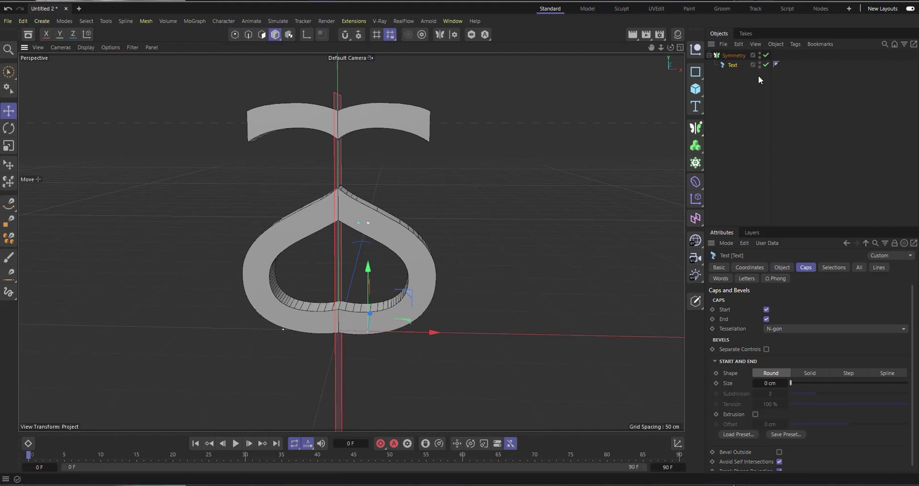
{"action": "left_click", "coordinate": [732, 56]}
{"action": "left_click", "coordinate": [709, 55]}
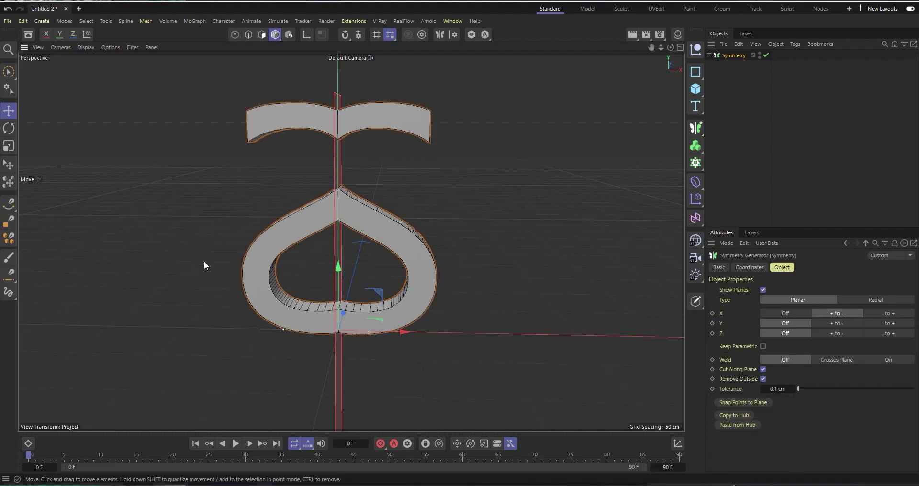
- Add the Generic Head Bust model through a Commander 'head' search
{"action": "key", "text": "shift+c"}
{"action": "type", "text": "s"}
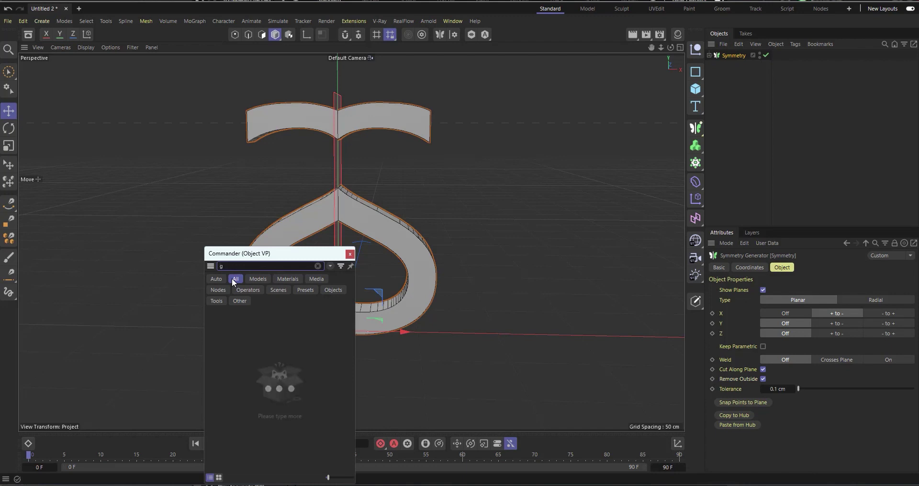
{"action": "type", "text": "ea"}
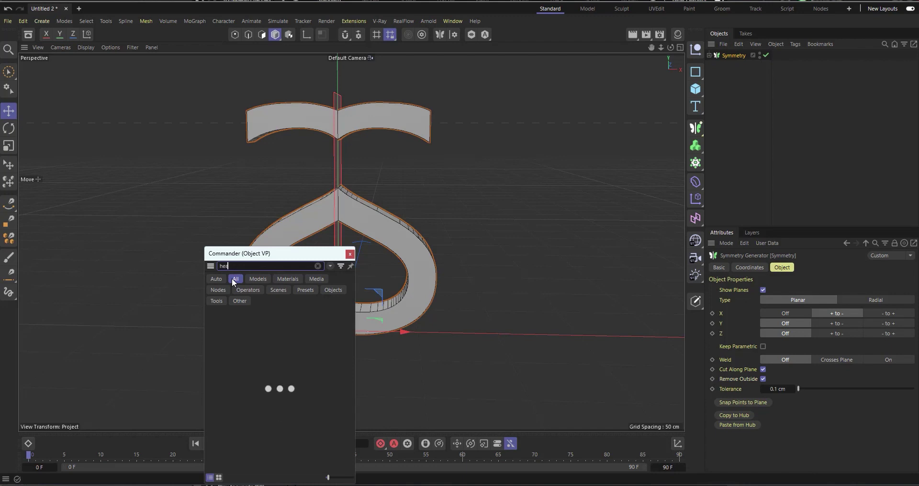
{"action": "type", "text": "d"}
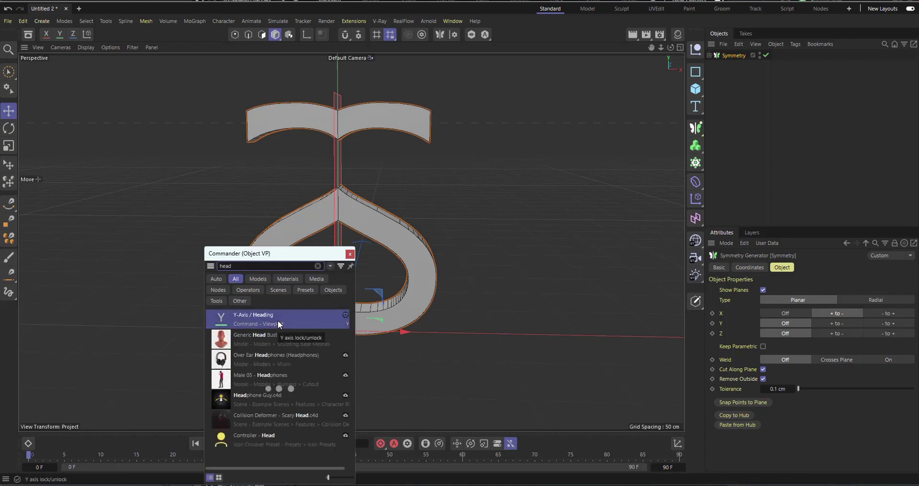
{"action": "left_click", "coordinate": [229, 342]}
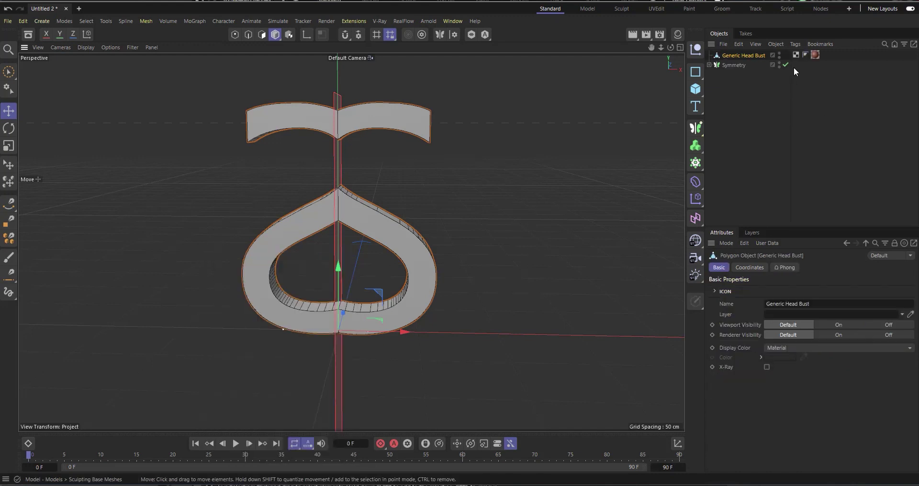
- Delete the Symmetry object and its text, then select the Generic Head Bust
{"action": "left_click", "coordinate": [736, 65]}
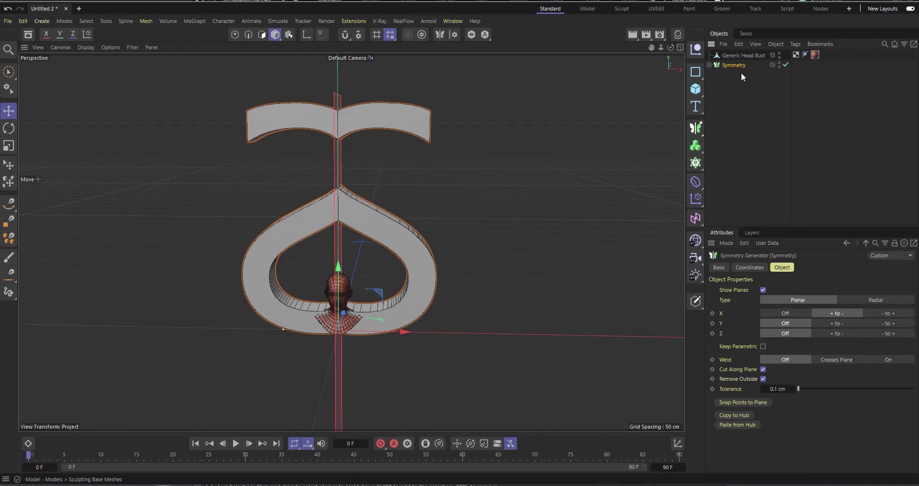
{"action": "key", "text": "Delete"}
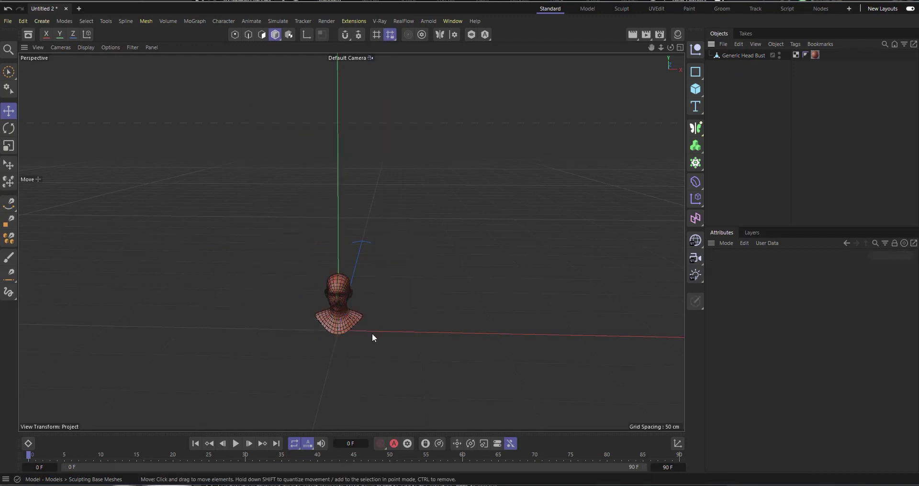
{"action": "scroll", "coordinate": [330, 346], "scroll_direction": "up", "scroll_amount": 8}
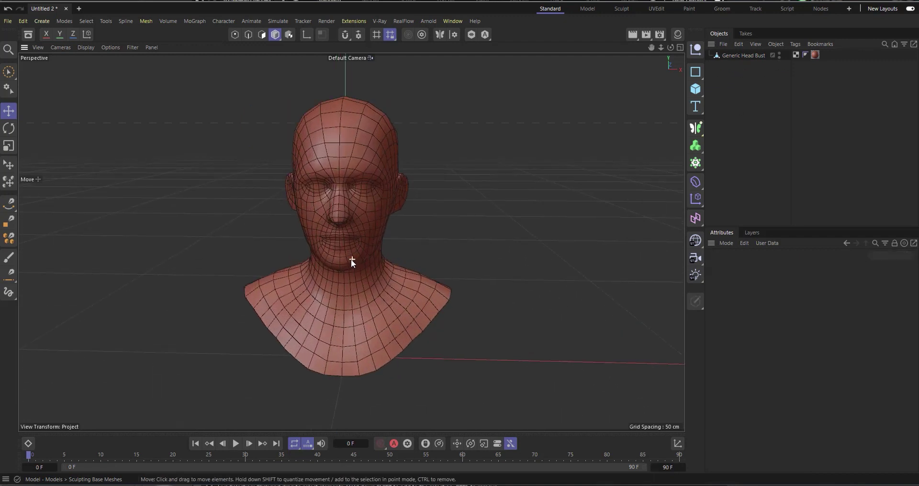
{"action": "left_click", "coordinate": [733, 55]}
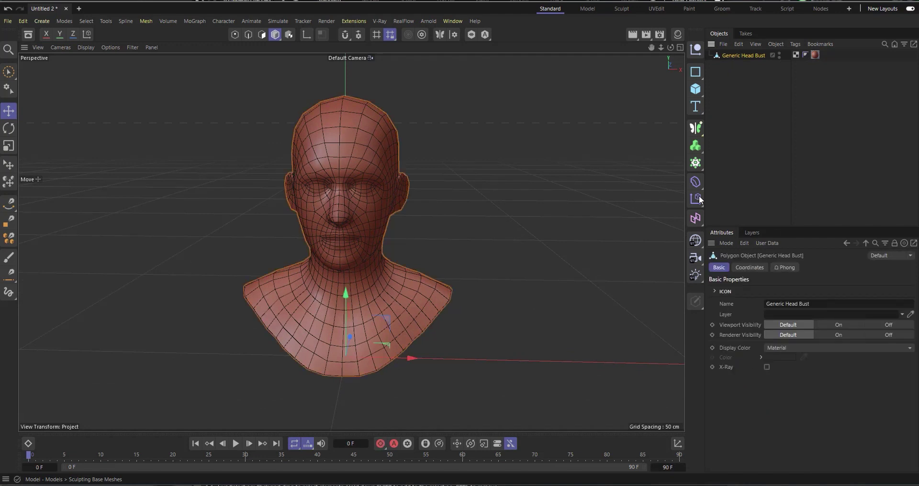
{"action": "left_click", "coordinate": [700, 132]}
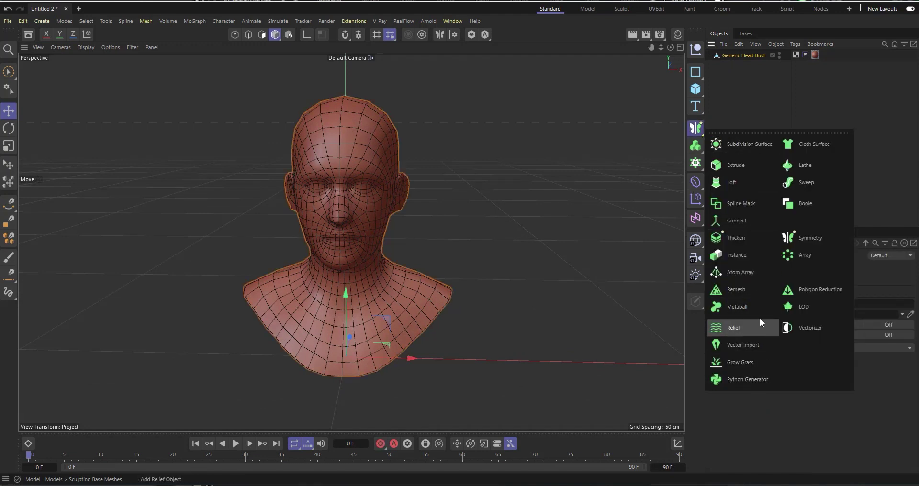
- Add a Symmetry generator and nest the Generic Head Bust inside it
{"action": "left_click", "coordinate": [810, 242]}
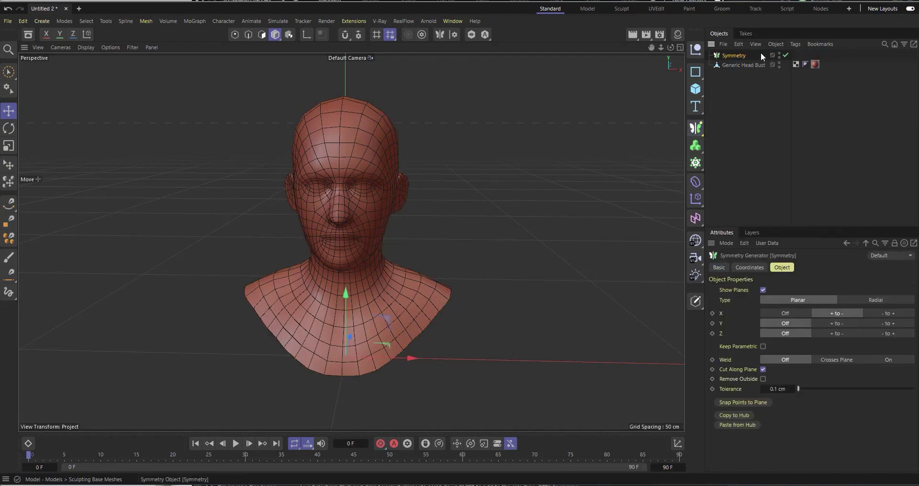
{"action": "left_click_drag", "start_coordinate": [732, 65], "coordinate": [738, 54]}
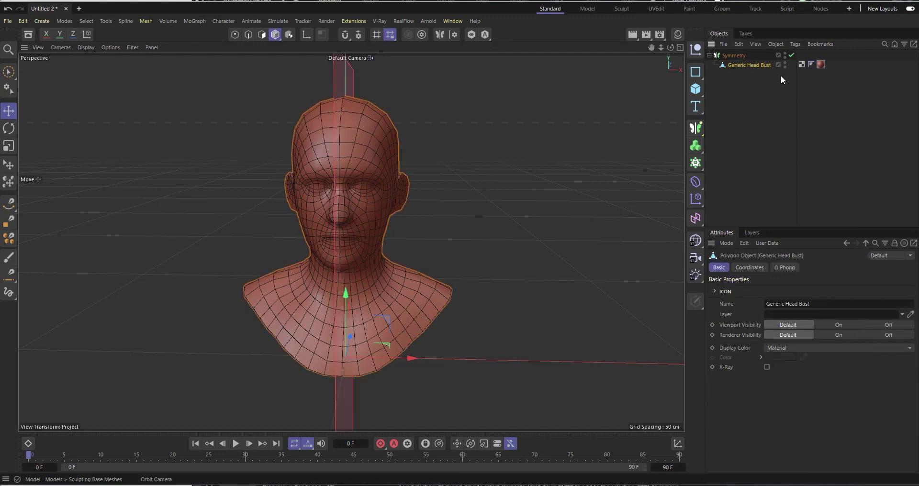
{"action": "left_click", "coordinate": [740, 56]}
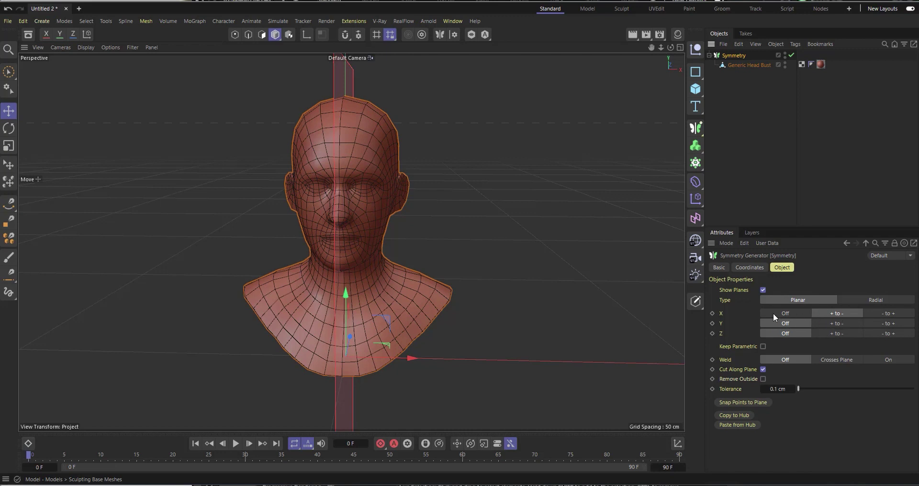
- Try Y and Z '+ to -' mirroring, set Y back to Off, and view the face from the front
{"action": "left_click", "coordinate": [836, 324]}
{"action": "scroll", "coordinate": [352, 268], "scroll_direction": "down", "scroll_amount": 5}
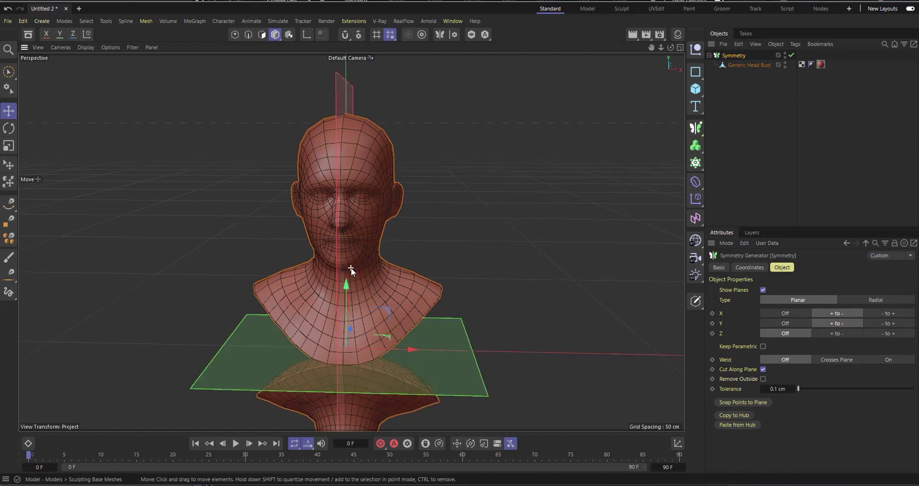
{"action": "scroll", "coordinate": [320, 293], "scroll_direction": "down", "scroll_amount": 2}
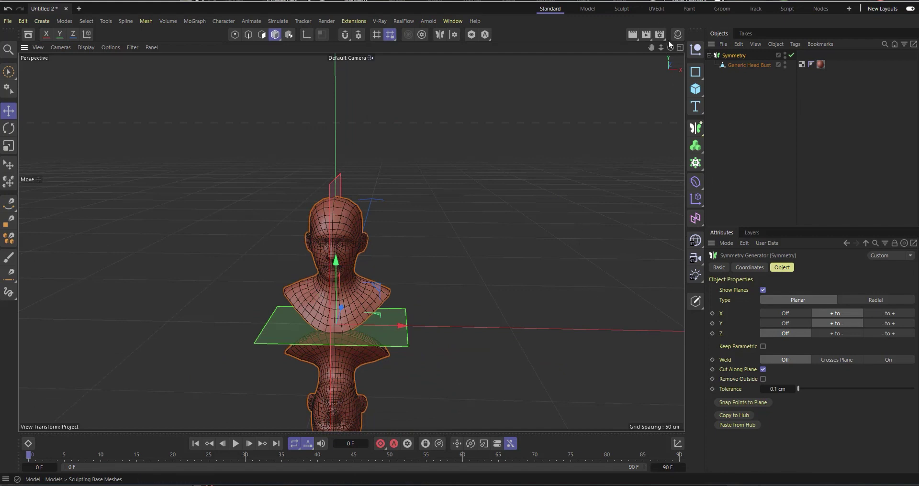
{"action": "left_click_drag", "start_coordinate": [669, 50], "coordinate": [612, 54]}
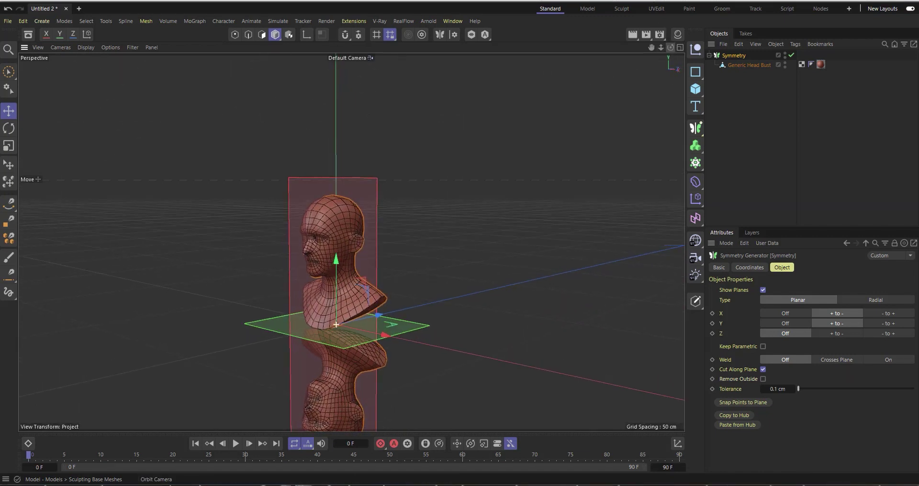
{"action": "left_click", "coordinate": [834, 333]}
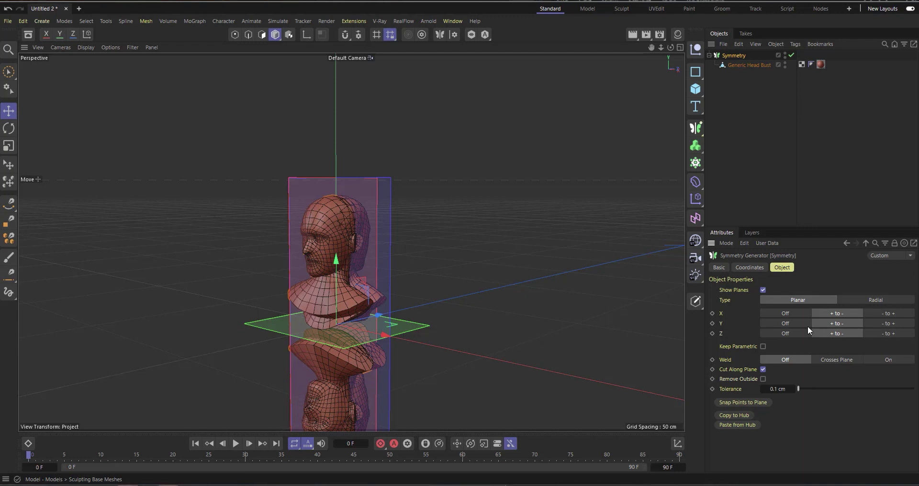
{"action": "left_click", "coordinate": [793, 322]}
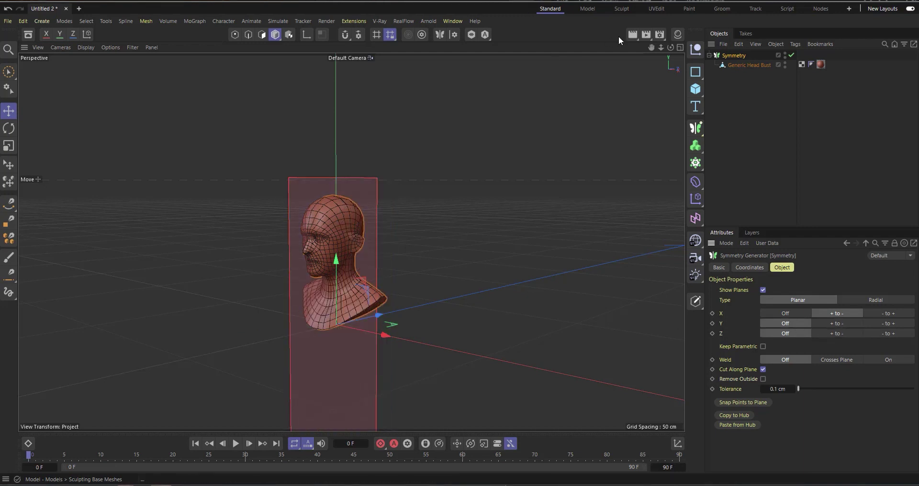
{"action": "left_click_drag", "start_coordinate": [670, 48], "coordinate": [208, 241]}
{"action": "scroll", "coordinate": [297, 234], "scroll_direction": "up", "scroll_amount": 5}
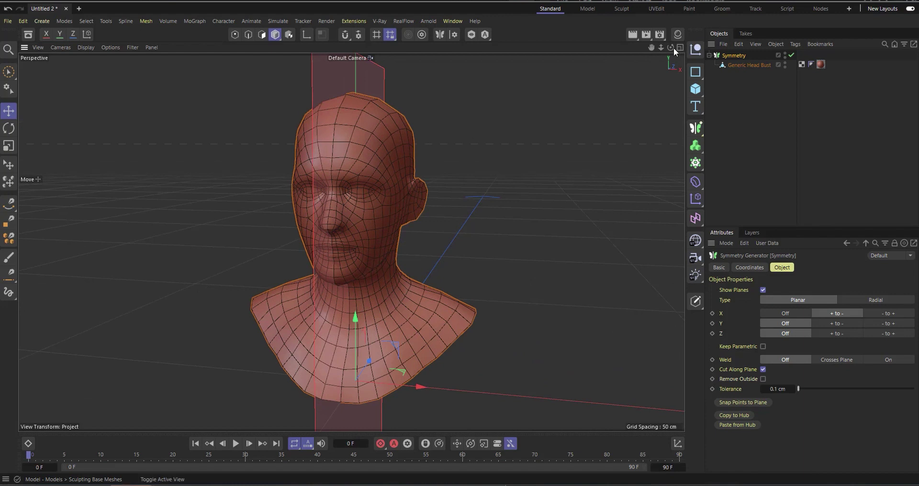
{"action": "left_click_drag", "start_coordinate": [306, 380], "coordinate": [355, 381], "text": "alt"}
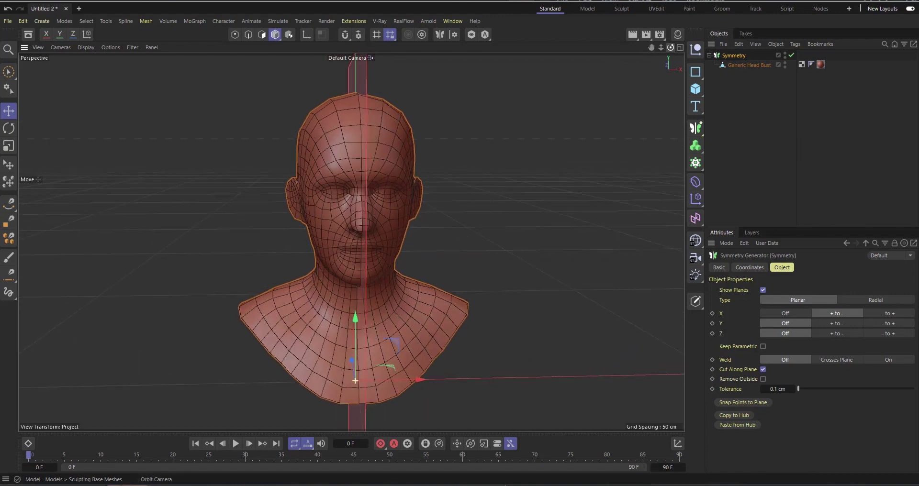
{"action": "left_click", "coordinate": [791, 55]}
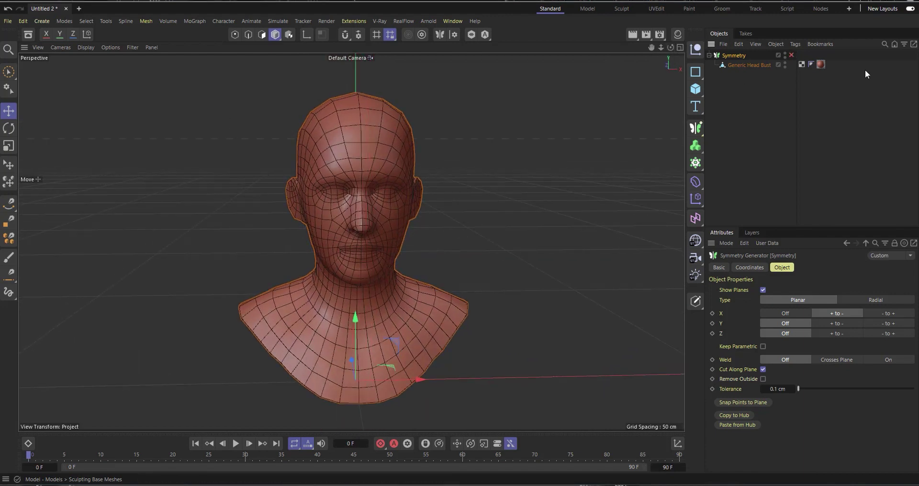
{"action": "left_click", "coordinate": [791, 55]}
{"action": "mouse_move", "coordinate": [671, 46]}
{"action": "left_mouse_down"}
{"action": "mouse_move", "coordinate": [689, 47]}
{"action": "mouse_move", "coordinate": [666, 47]}
{"action": "left_mouse_up"}
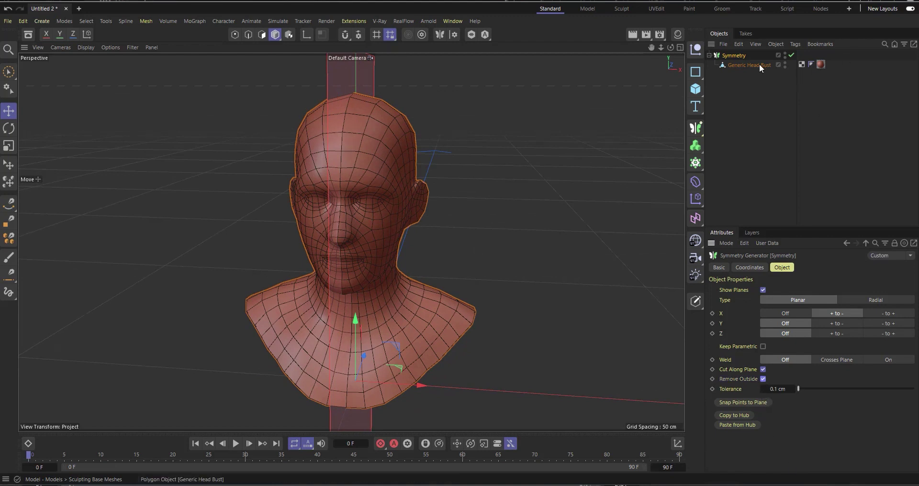
{"action": "left_click", "coordinate": [744, 65]}
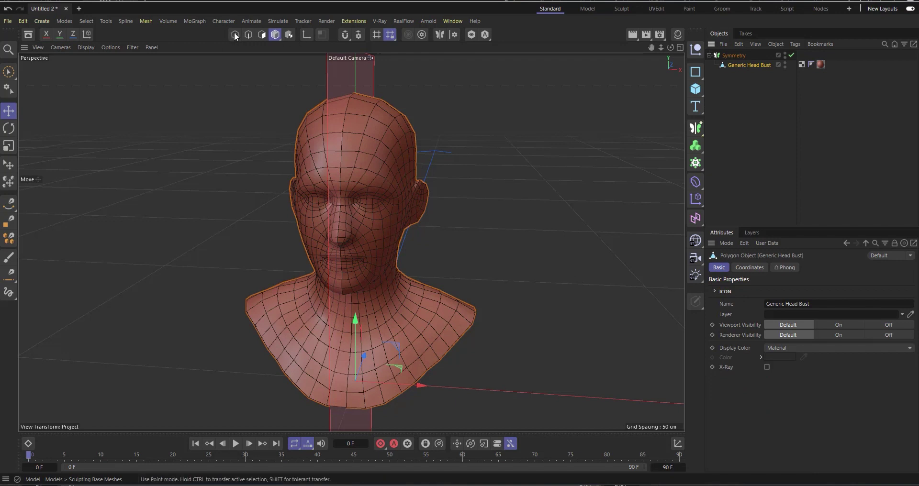
{"action": "key", "text": "Return"}
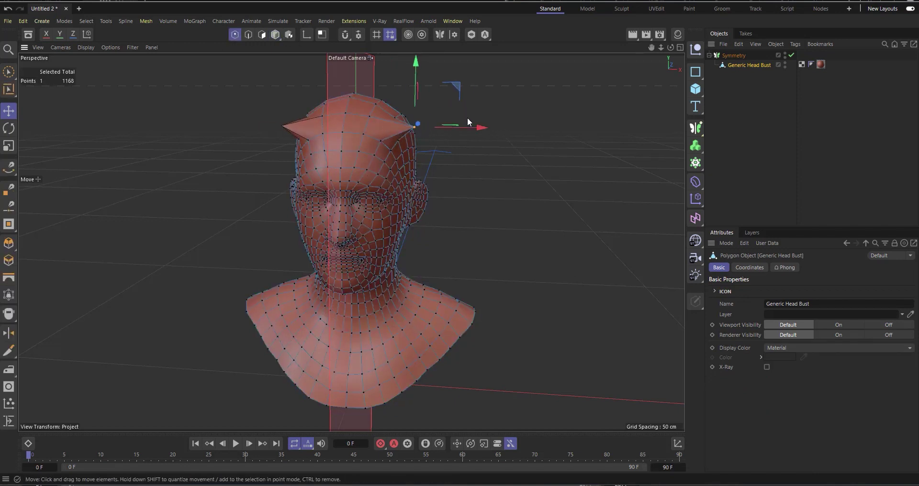
{"action": "key", "text": "ctrl+z"}
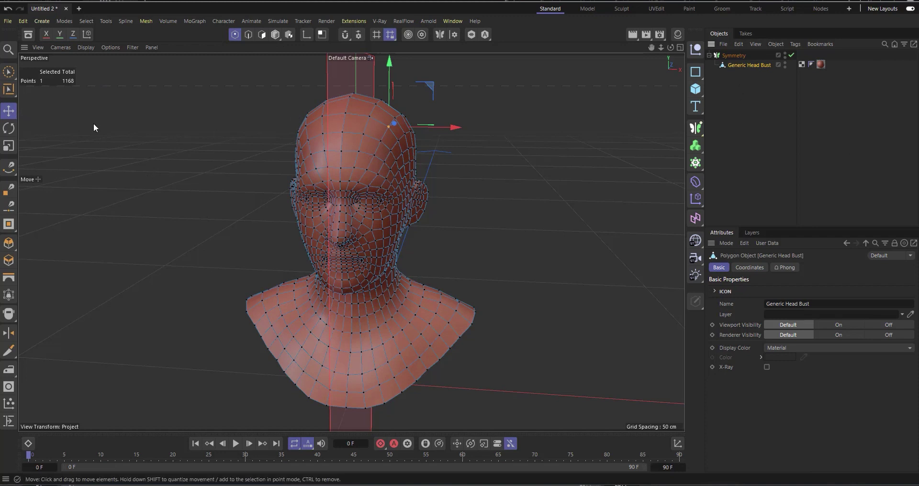
{"action": "left_click", "coordinate": [275, 34]}
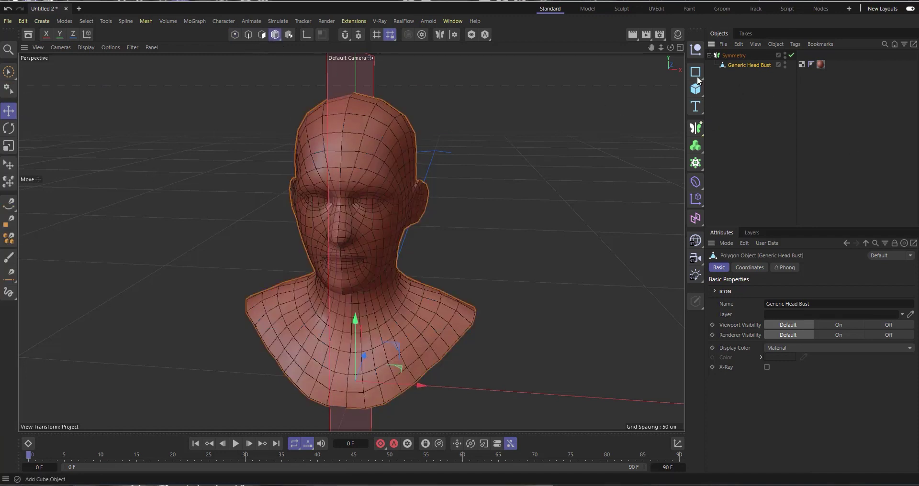
- Slide the bust off the symmetry plane and back, select Symmetry, then raise the bust
{"action": "left_click_drag", "start_coordinate": [411, 375], "coordinate": [461, 380]}
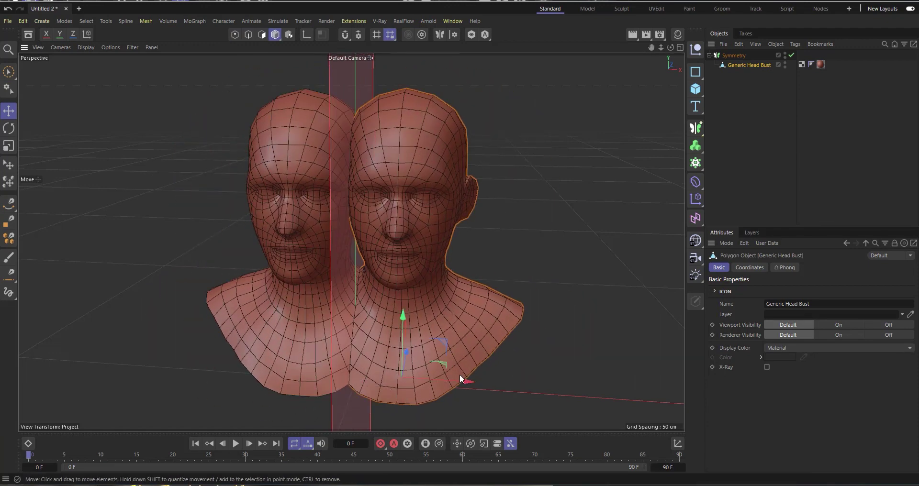
{"action": "left_click_drag", "start_coordinate": [460, 379], "coordinate": [378, 277]}
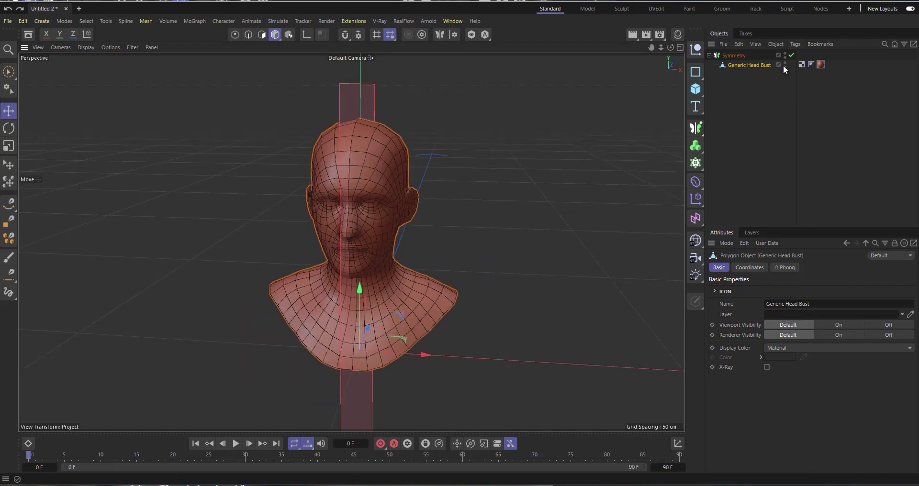
{"action": "left_click", "coordinate": [728, 56]}
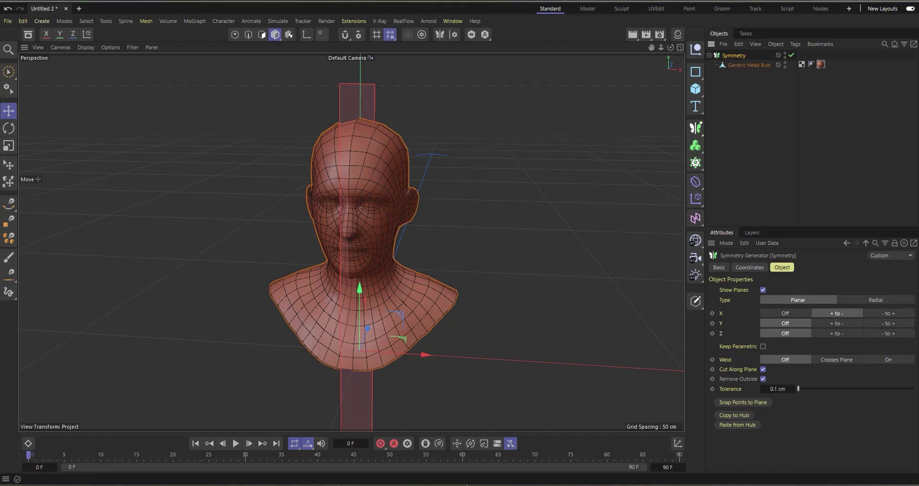
{"action": "left_click_drag", "start_coordinate": [359, 306], "coordinate": [358, 220]}
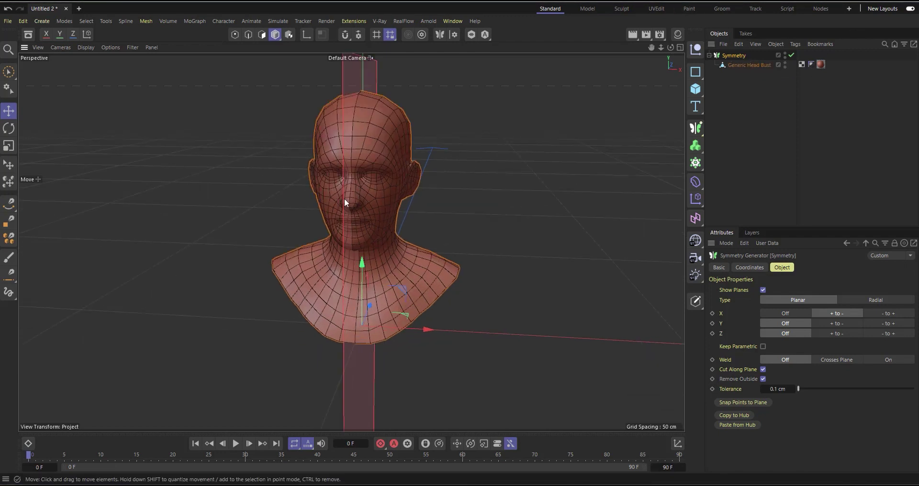
{"action": "scroll", "coordinate": [270, 293], "scroll_direction": "down", "scroll_amount": 2}
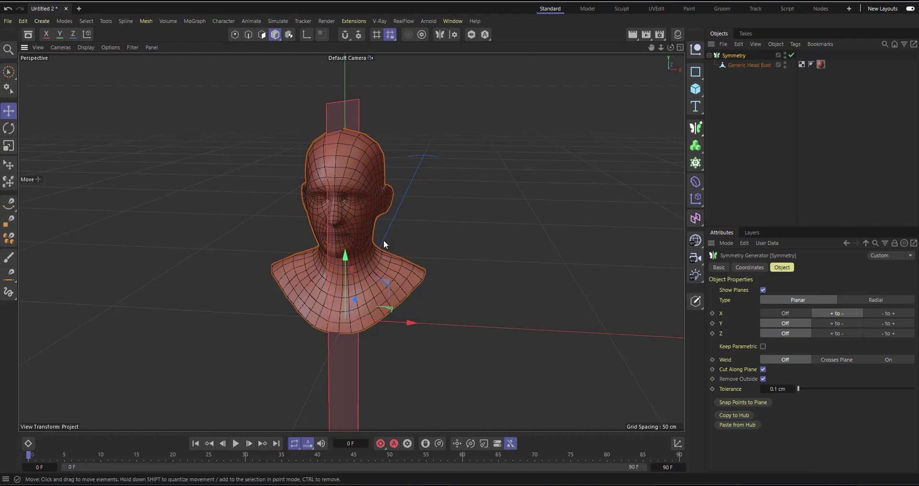
- Set Symmetry Type to Radial and offset the Generic Head Bust sideways to multiply slices
{"action": "left_click_drag", "start_coordinate": [671, 50], "coordinate": [622, 52]}
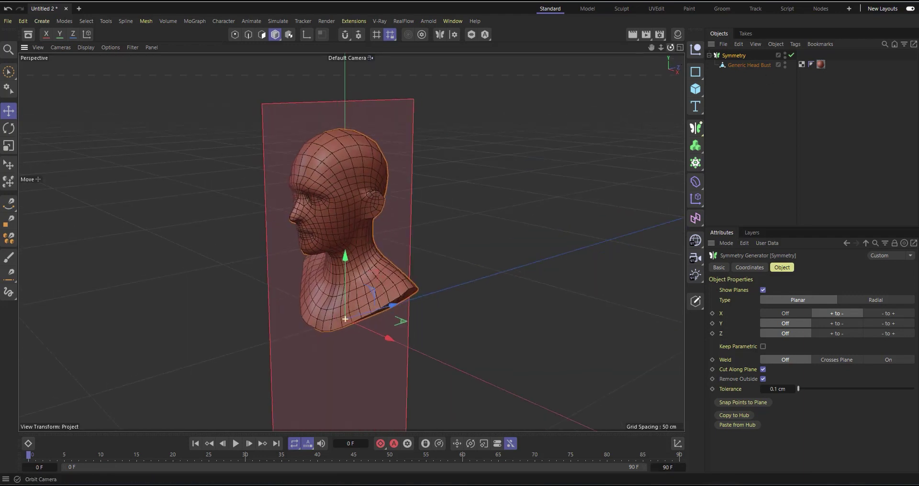
{"action": "left_click", "coordinate": [885, 298]}
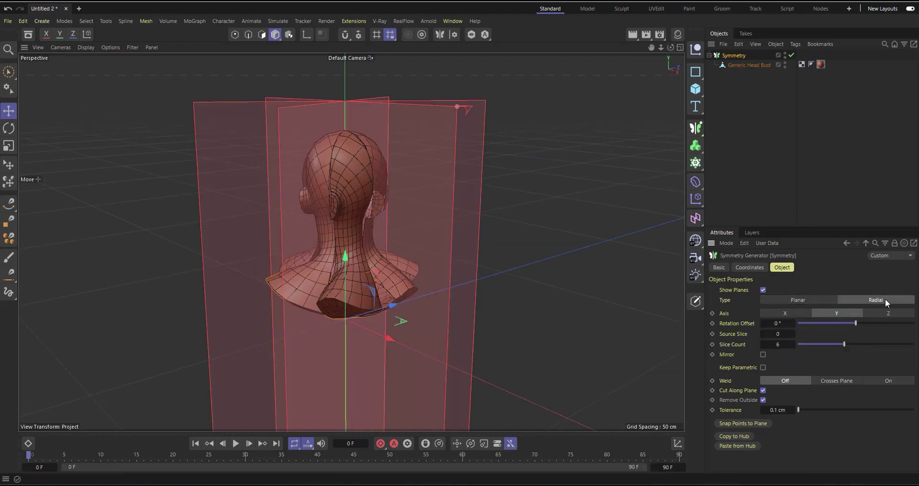
{"action": "left_click_drag", "start_coordinate": [672, 48], "coordinate": [663, 49]}
{"action": "left_click", "coordinate": [742, 65]}
{"action": "left_click_drag", "start_coordinate": [394, 320], "coordinate": [435, 352]}
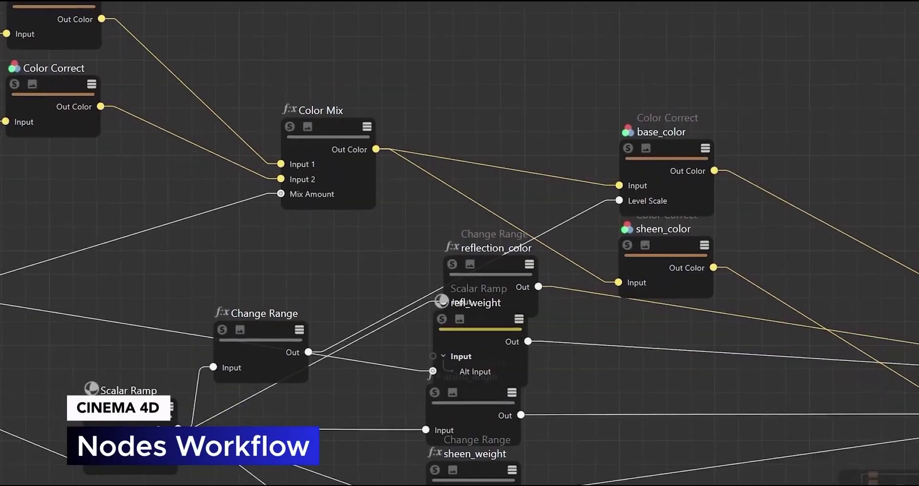
- Wire Matrix into Collection, move the duplicate Closest Point VM node down, and select its upstream nodes
{"action": "left_click", "coordinate": [461, 271]}
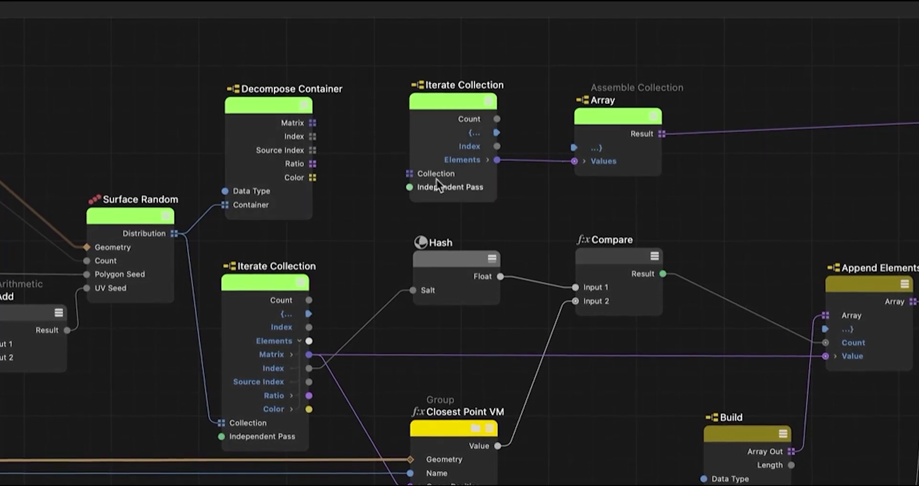
{"action": "left_click_drag", "start_coordinate": [313, 123], "coordinate": [409, 174]}
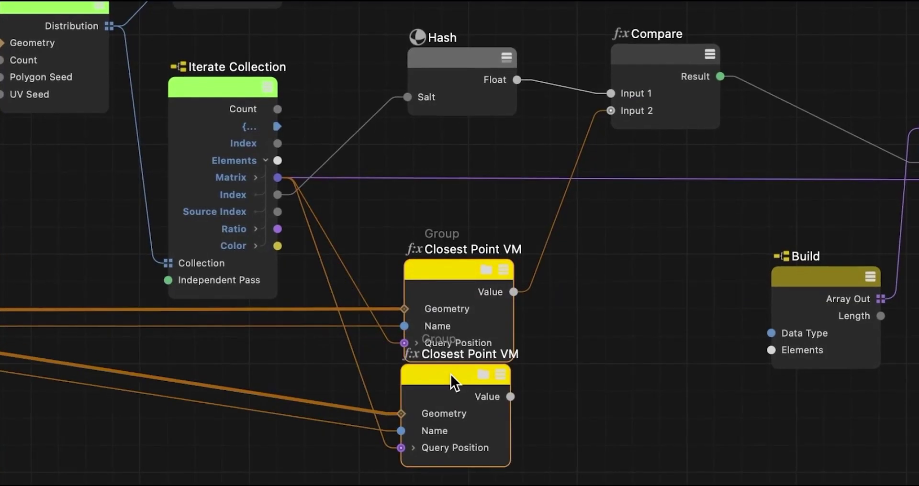
{"action": "left_click_drag", "start_coordinate": [450, 374], "coordinate": [450, 405]}
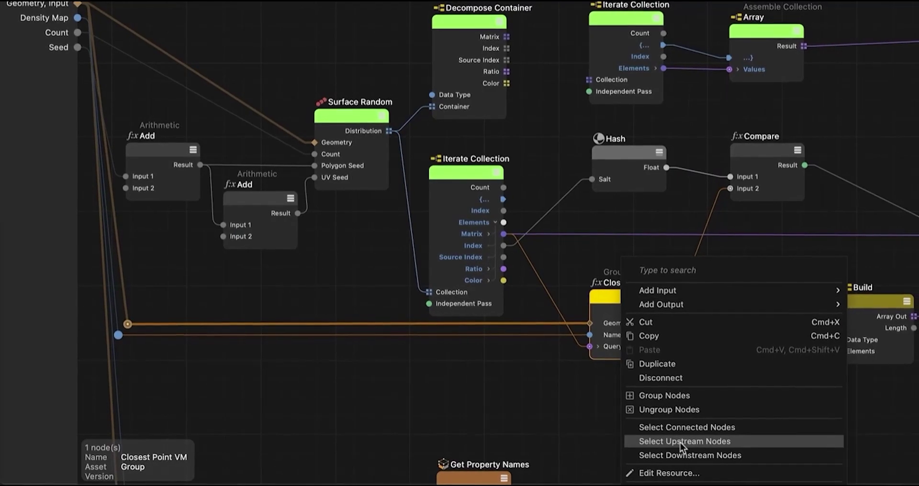
{"action": "left_click", "coordinate": [680, 441]}
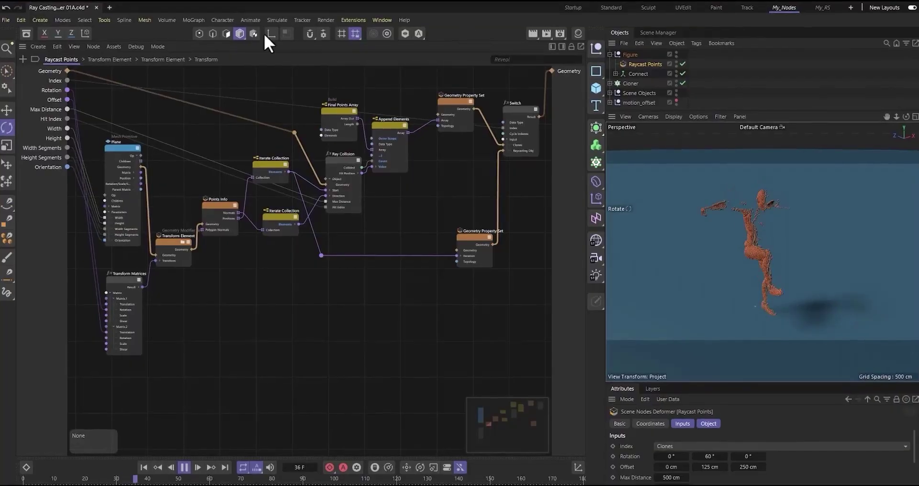
- Turn on Debug node timing and inspect Geometry port values inside the Transform Element node
{"action": "left_click", "coordinate": [131, 46]}
{"action": "left_click", "coordinate": [136, 62]}
{"action": "double_click", "coordinate": [170, 248]}
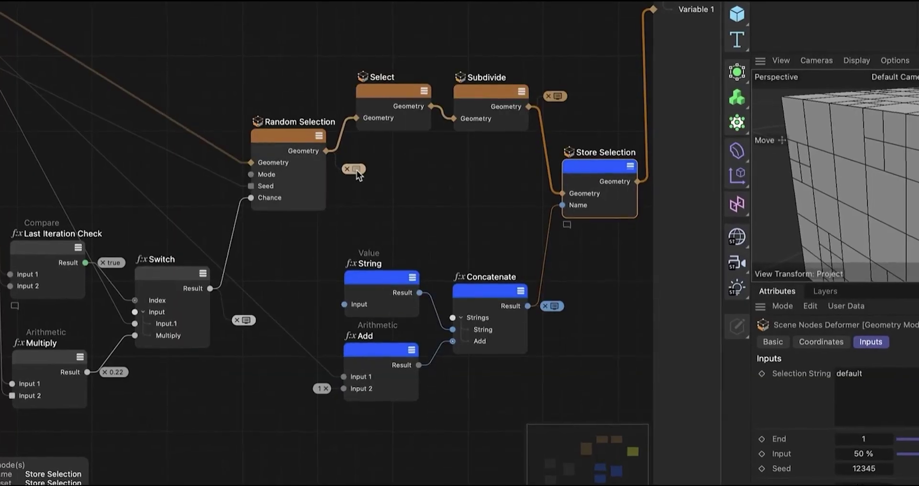
{"action": "left_click", "coordinate": [357, 171]}
{"action": "left_click", "coordinate": [214, 142]}
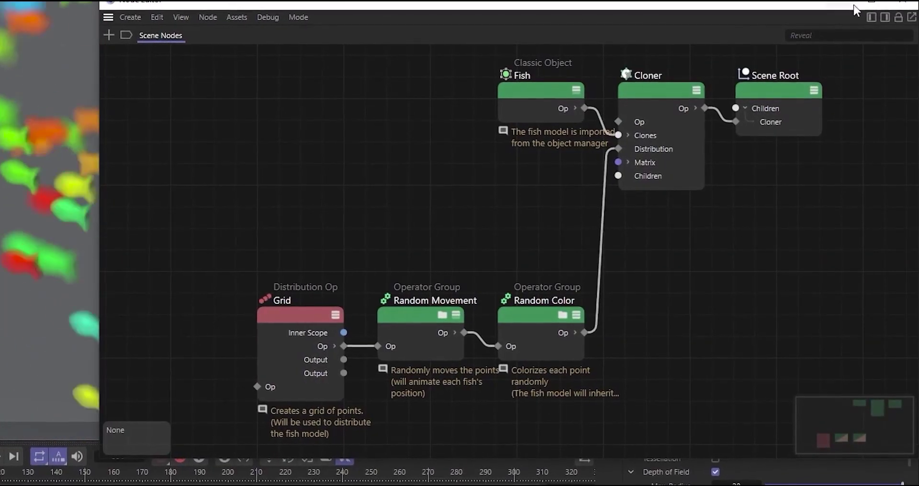
- Browse the Flow Control and Geometry Selection categories in the Asset Browser, then close it
{"action": "left_click", "coordinate": [871, 17]}
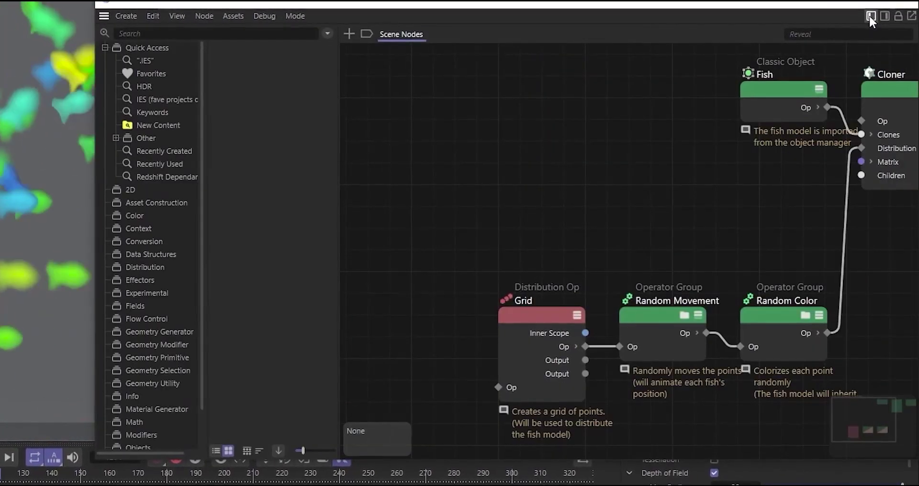
{"action": "left_click", "coordinate": [134, 319]}
{"action": "left_click", "coordinate": [127, 371]}
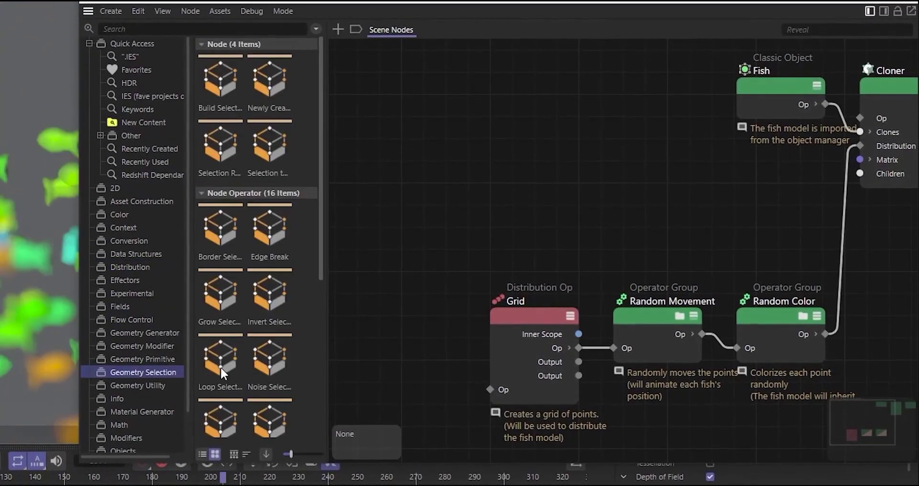
{"action": "left_click", "coordinate": [870, 12]}
- Set the fish Grid distribution node's Count to 20 on all three axes
{"action": "left_click", "coordinate": [883, 12]}
{"action": "left_click", "coordinate": [253, 324]}
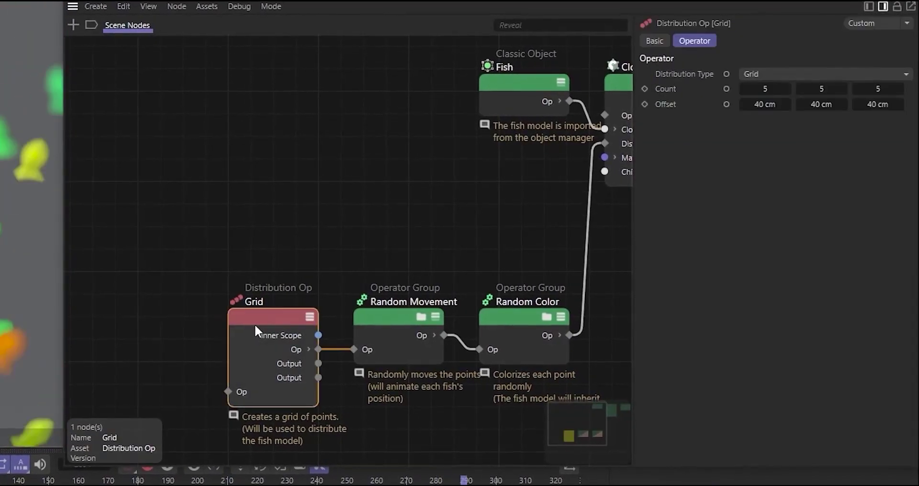
{"action": "left_click", "coordinate": [819, 91]}
{"action": "type", "text": "20"}
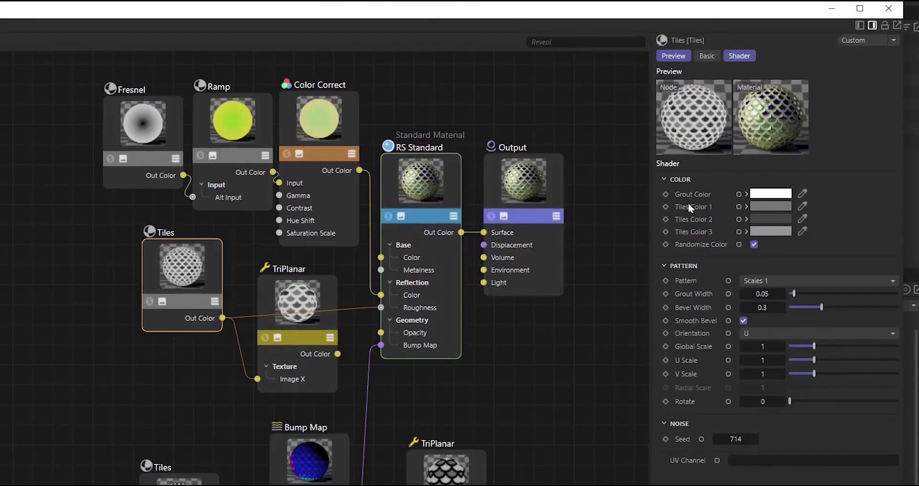
{"action": "left_click", "coordinate": [715, 305]}
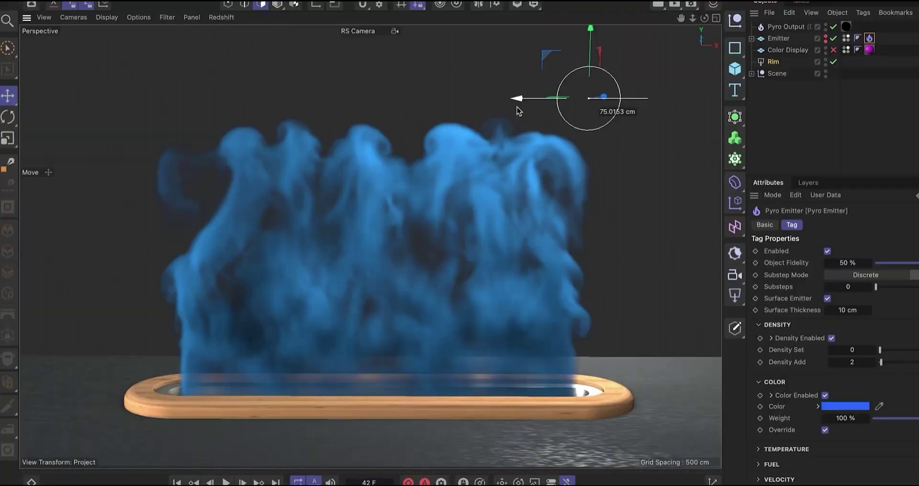
- Slide the object left and move the RS Point Light to a new spot in the smoke
{"action": "left_click_drag", "start_coordinate": [516, 107], "coordinate": [329, 130]}
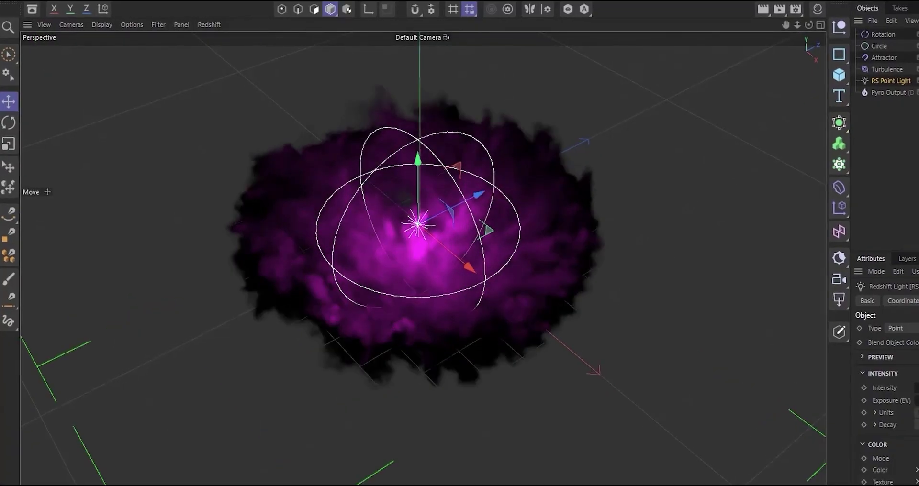
{"action": "left_click_drag", "start_coordinate": [448, 262], "coordinate": [416, 268]}
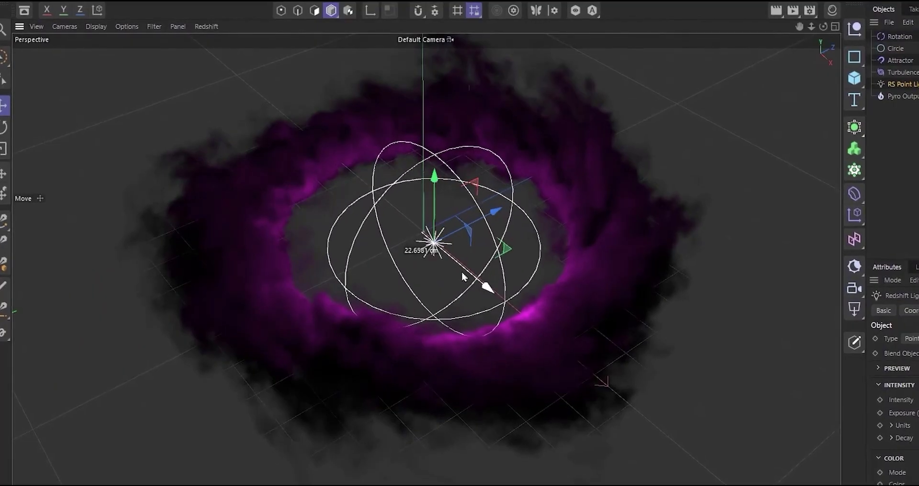
- Drag the object's red X handle to push it through the smoke
{"action": "left_click_drag", "start_coordinate": [462, 271], "coordinate": [394, 254]}
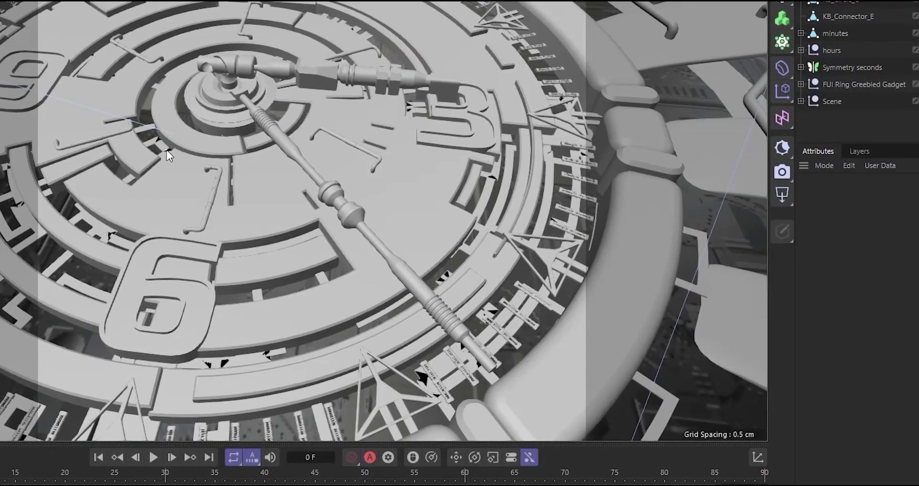
- Add a Closest Points node from Commander and make Packaging a child of Thicken
{"action": "key", "text": "shift+c"}
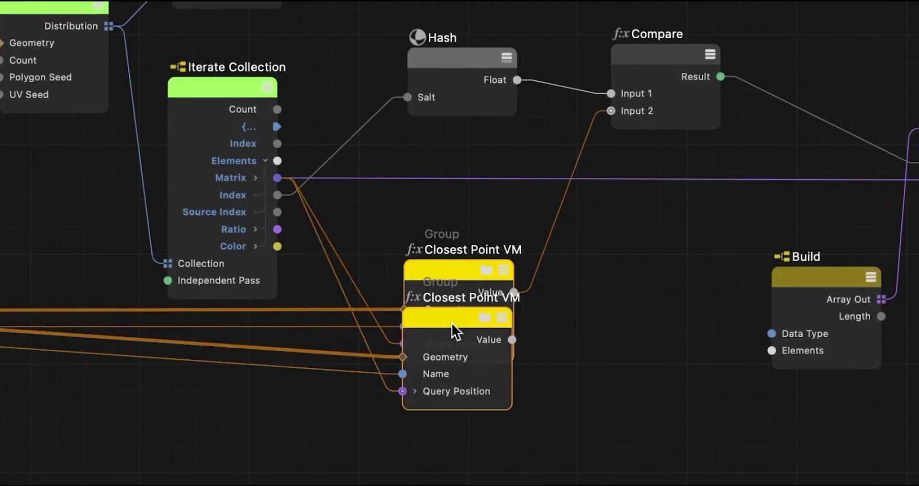
{"action": "left_click_drag", "start_coordinate": [451, 324], "coordinate": [450, 407]}
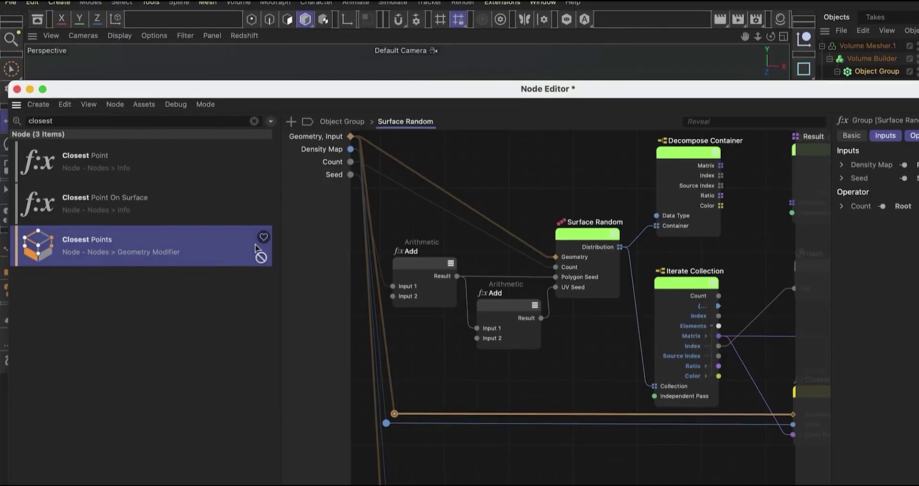
{"action": "left_click_drag", "start_coordinate": [260, 246], "coordinate": [524, 170]}
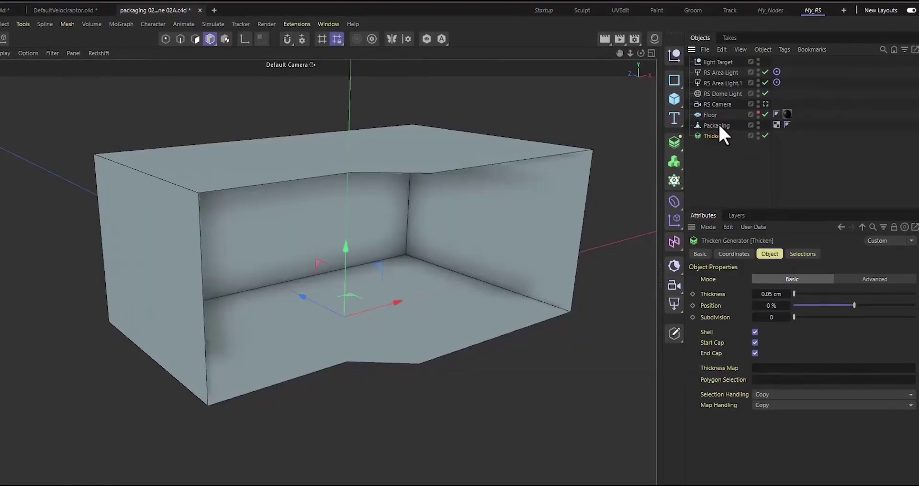
{"action": "left_click_drag", "start_coordinate": [719, 127], "coordinate": [720, 136]}
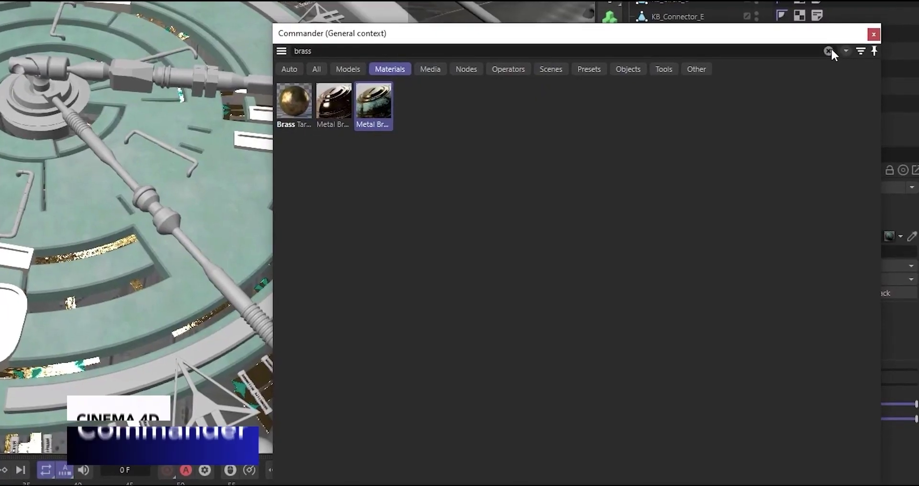
- Clear the brass search and filter Commander results to Redshift Dependant assets
{"action": "left_click", "coordinate": [827, 49]}
{"action": "left_click", "coordinate": [845, 49]}
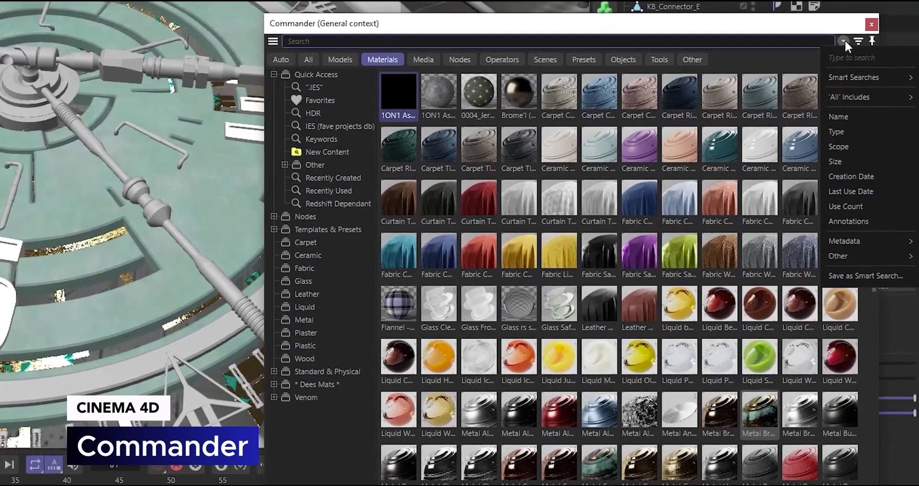
{"action": "mouse_move", "coordinate": [849, 75]}
{"action": "left_click", "coordinate": [776, 118]}
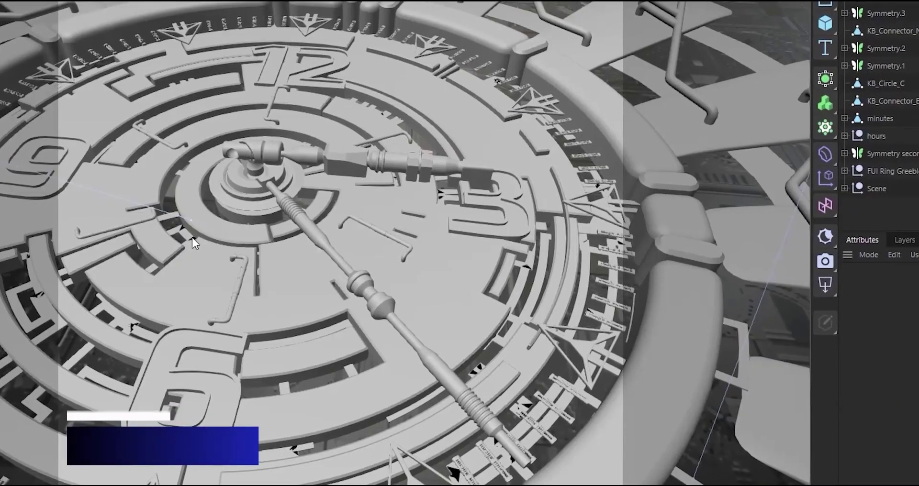
- Add a Color Abs node to the material graph from Commander
{"action": "key", "text": "shift+c"}
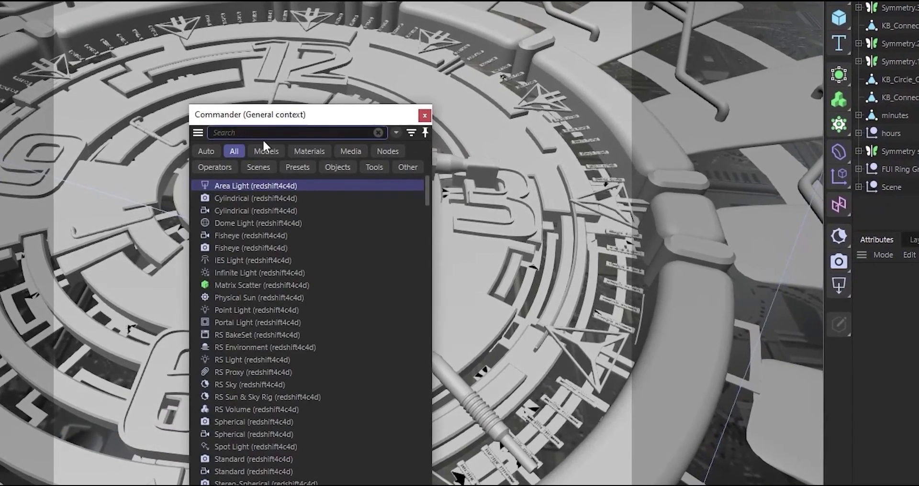
{"action": "left_click", "coordinate": [397, 132]}
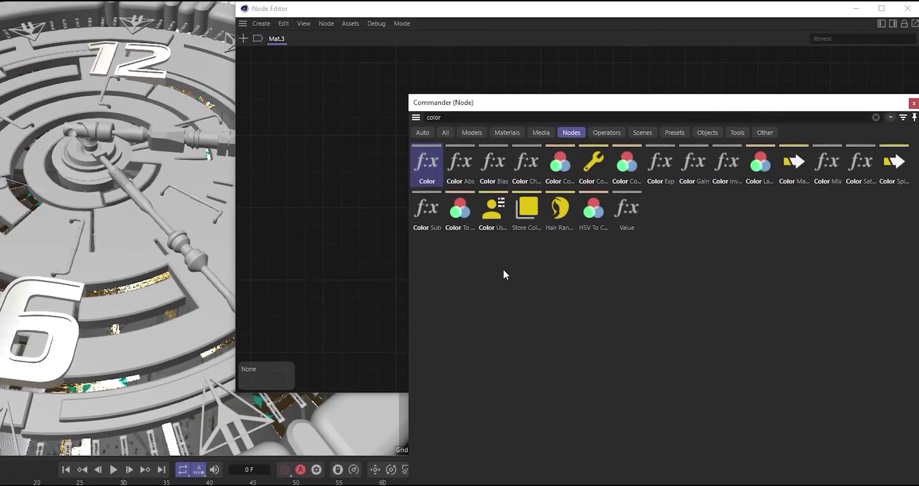
{"action": "left_click_drag", "start_coordinate": [467, 166], "coordinate": [341, 168]}
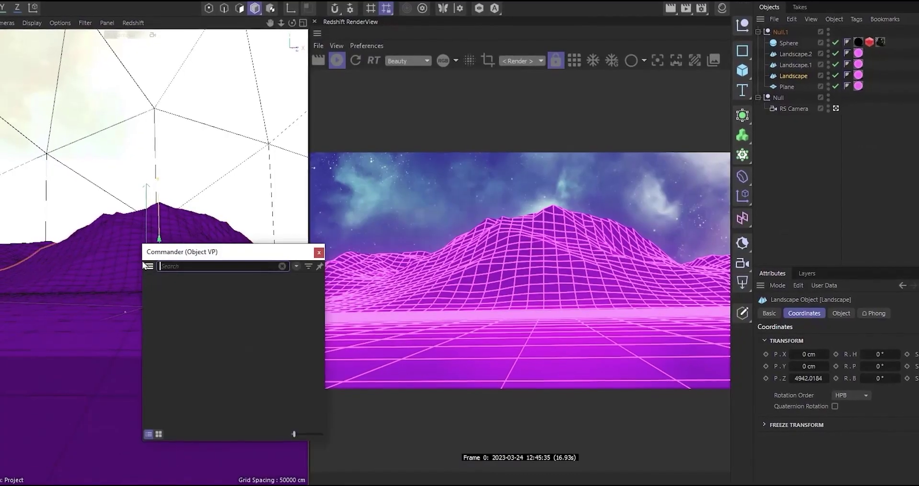
- Search 'car', load the small SUV model, and show only presets in the results
{"action": "type", "text": "car"}
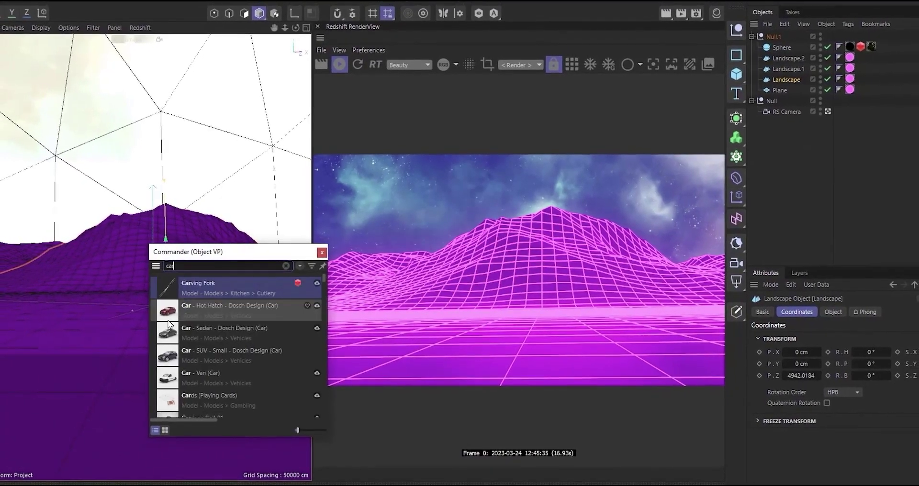
{"action": "double_click", "coordinate": [175, 361]}
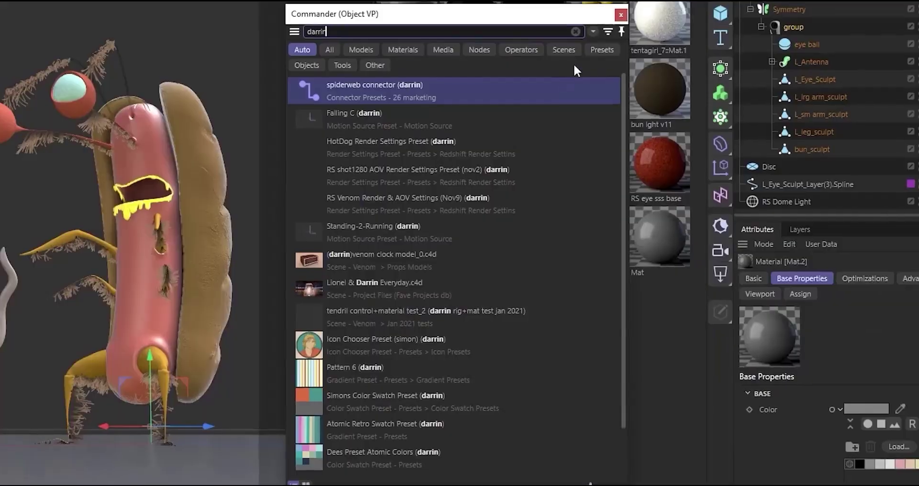
{"action": "left_click", "coordinate": [602, 49]}
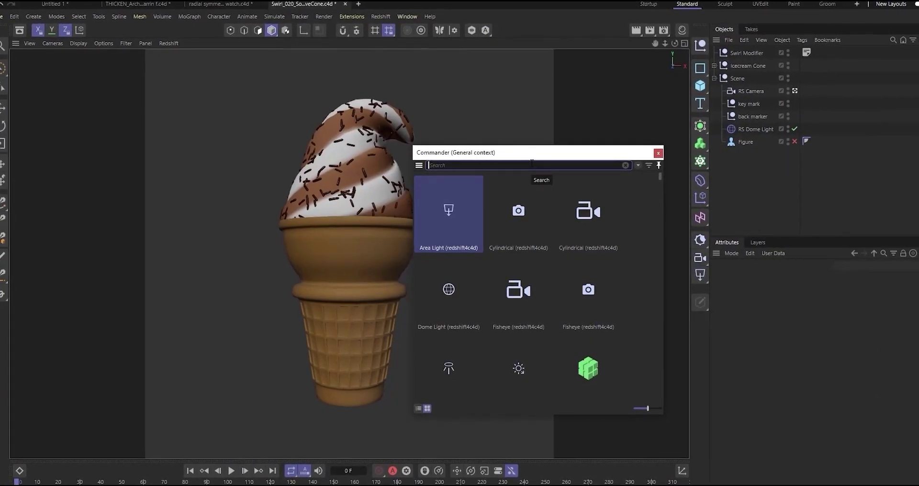
- Load Cone Swirl Backdrop via 'backd', run Optimize on the hot dog, and parent Subdivision Surface under Thicken
{"action": "type", "text": "d"}
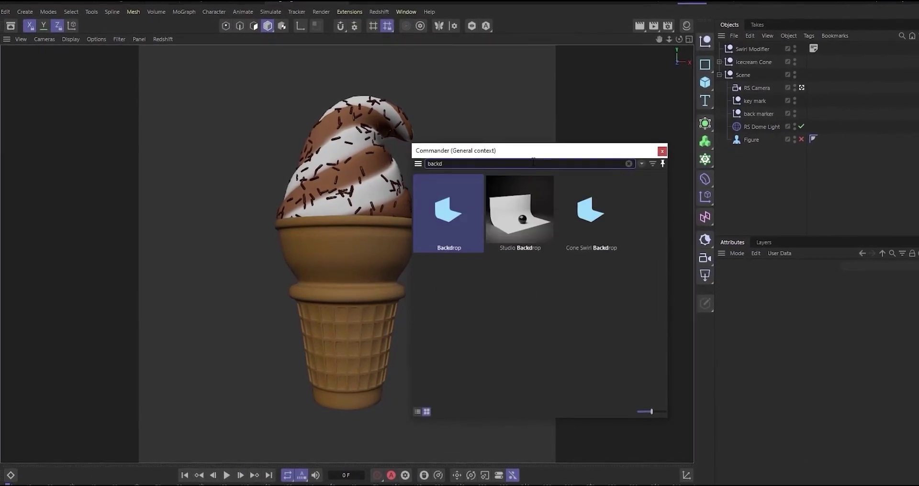
{"action": "double_click", "coordinate": [590, 215]}
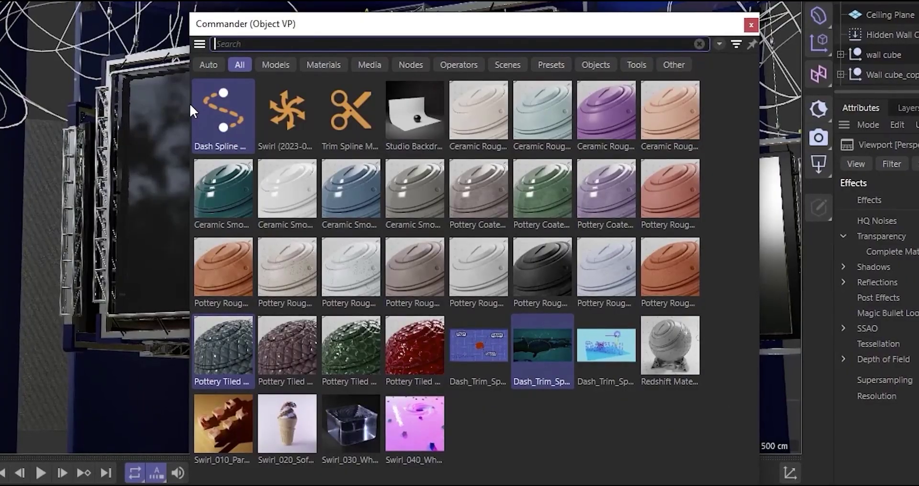
{"action": "type", "text": "Tagged"}
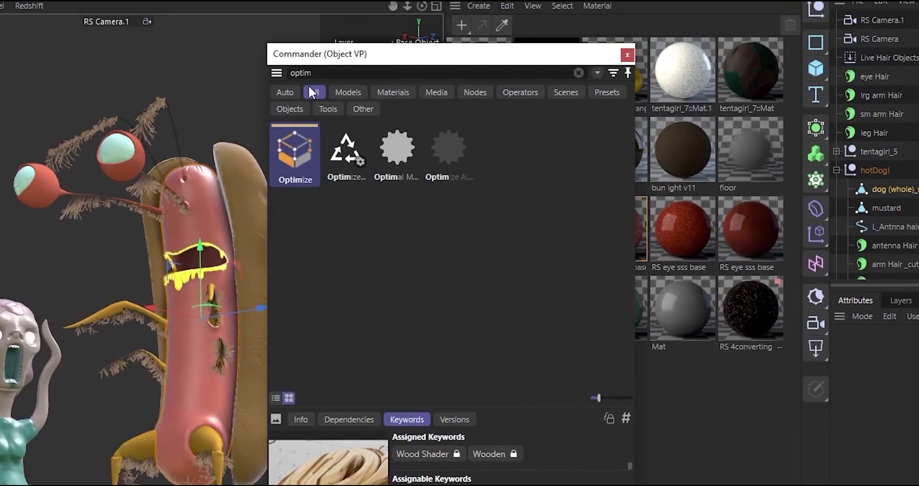
{"action": "left_click", "coordinate": [357, 163]}
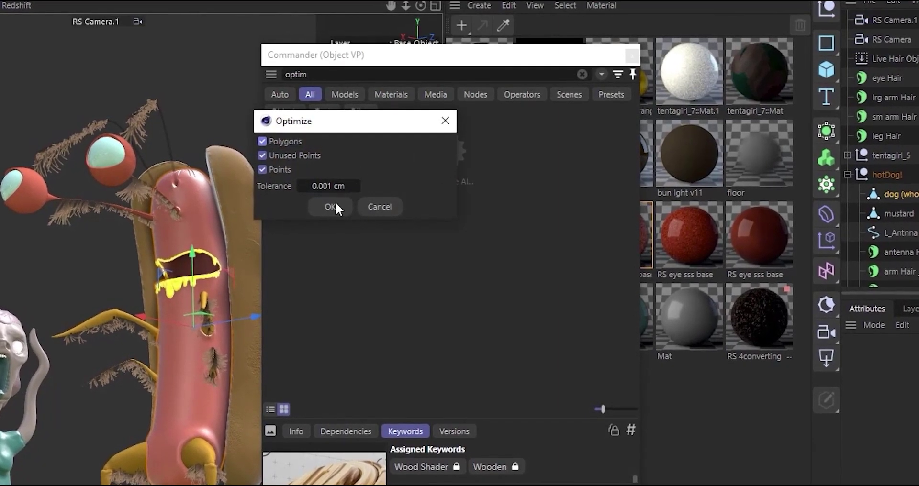
{"action": "left_click", "coordinate": [330, 207]}
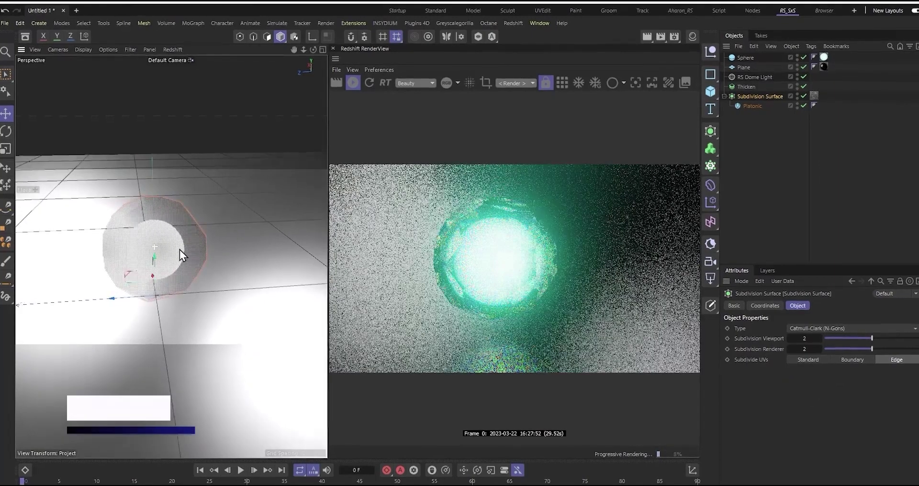
{"action": "left_click_drag", "start_coordinate": [745, 97], "coordinate": [746, 87]}
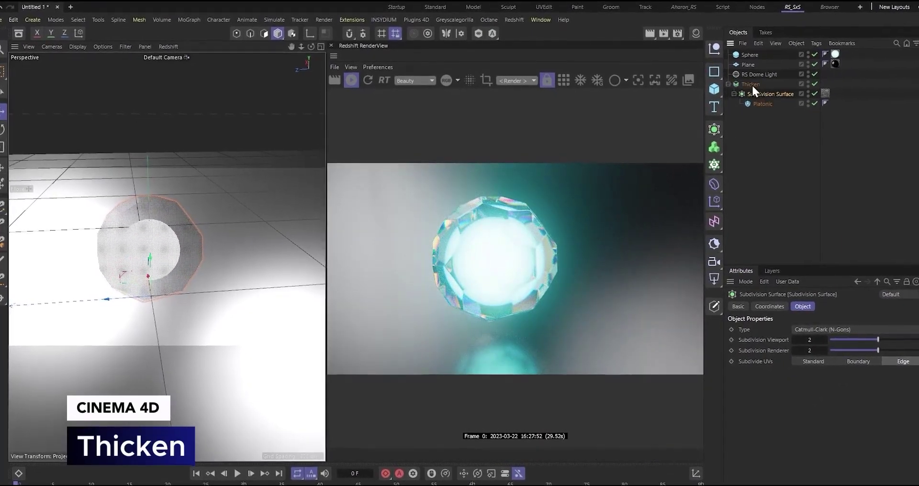
- Raise the crystal's Thicken thickness from 24 to 34 cm and thin the room walls from 45 to 7 cm
{"action": "left_click", "coordinate": [747, 87]}
{"action": "left_click_drag", "start_coordinate": [852, 344], "coordinate": [877, 343]}
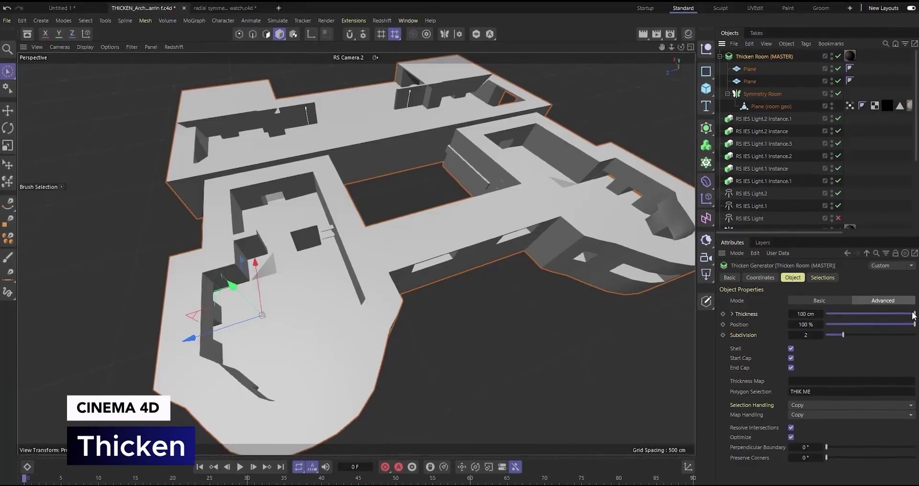
{"action": "mouse_move", "coordinate": [865, 315]}
{"action": "left_mouse_down"}
{"action": "mouse_move", "coordinate": [840, 318]}
{"action": "mouse_move", "coordinate": [851, 319]}
{"action": "left_mouse_up"}
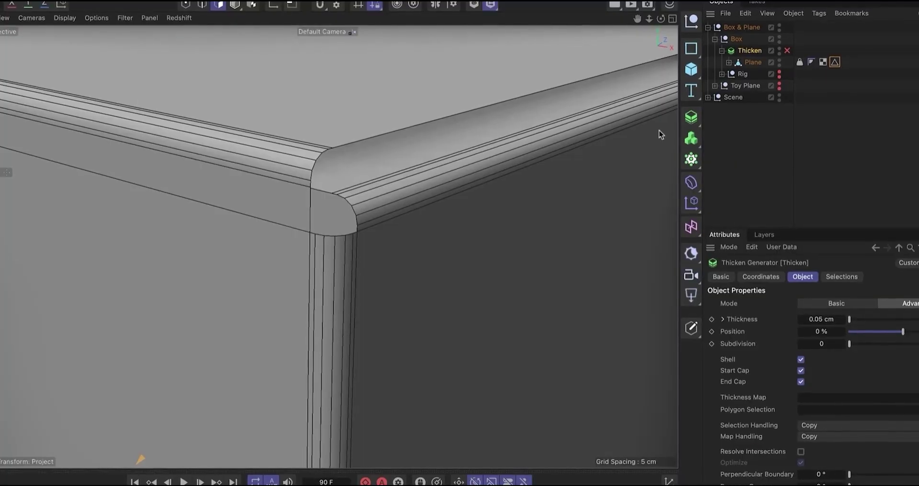
- Enable the Thicken generator on the box, view the whole box, and select the cape's Linear Field
{"action": "left_click", "coordinate": [783, 53]}
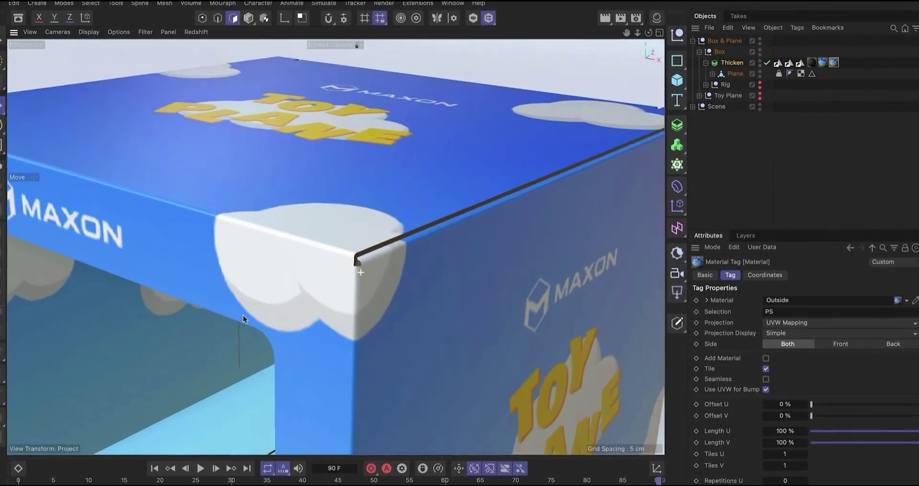
{"action": "scroll", "coordinate": [243, 315], "scroll_direction": "down", "scroll_amount": 5}
{"action": "left_click_drag", "start_coordinate": [173, 334], "coordinate": [381, 240], "text": "alt"}
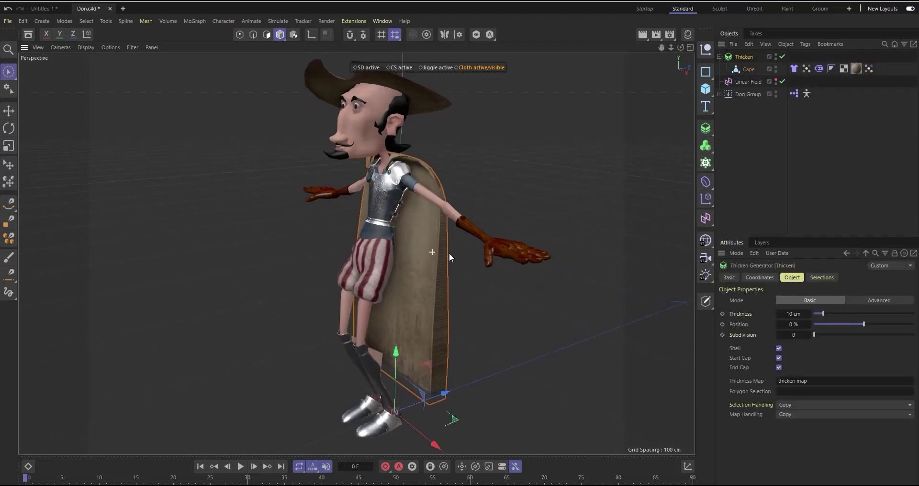
{"action": "left_click", "coordinate": [750, 83]}
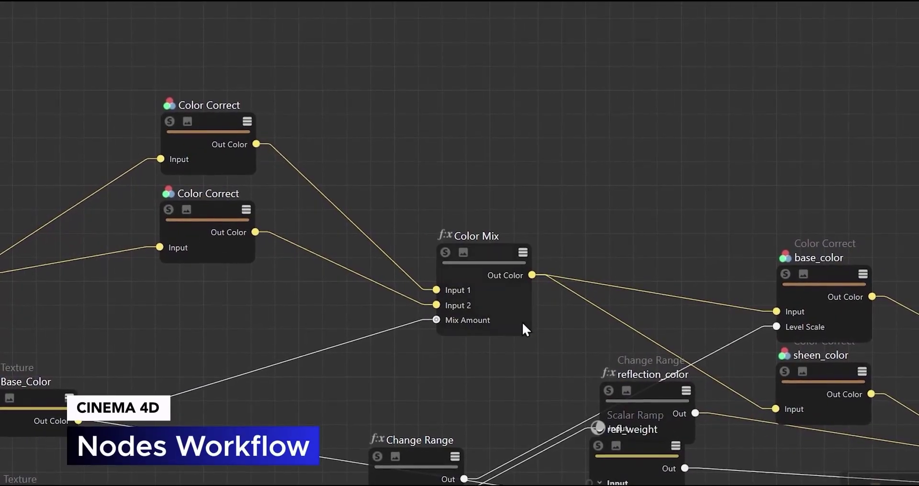
- Separate the overlapping reflection_color and refl_weight nodes and bring the Standard Material and Output nodes into view
{"action": "middle_click_drag", "start_coordinate": [521, 323], "coordinate": [351, 188]}
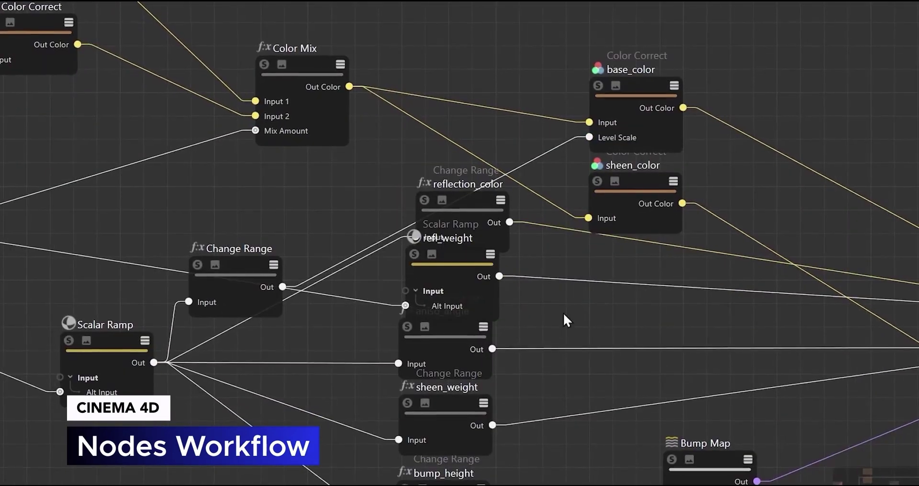
{"action": "left_click_drag", "start_coordinate": [478, 224], "coordinate": [473, 188]}
{"action": "left_click_drag", "start_coordinate": [460, 269], "coordinate": [455, 240]}
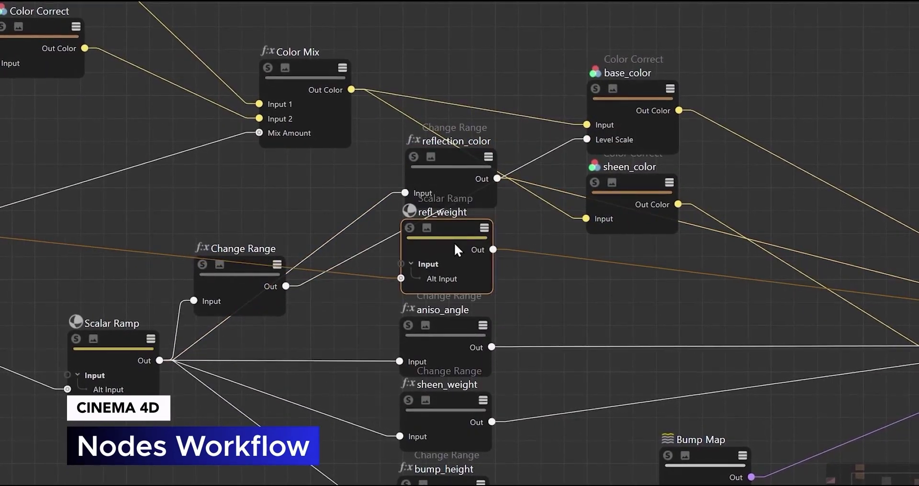
{"action": "middle_click_drag", "start_coordinate": [628, 398], "coordinate": [379, 411]}
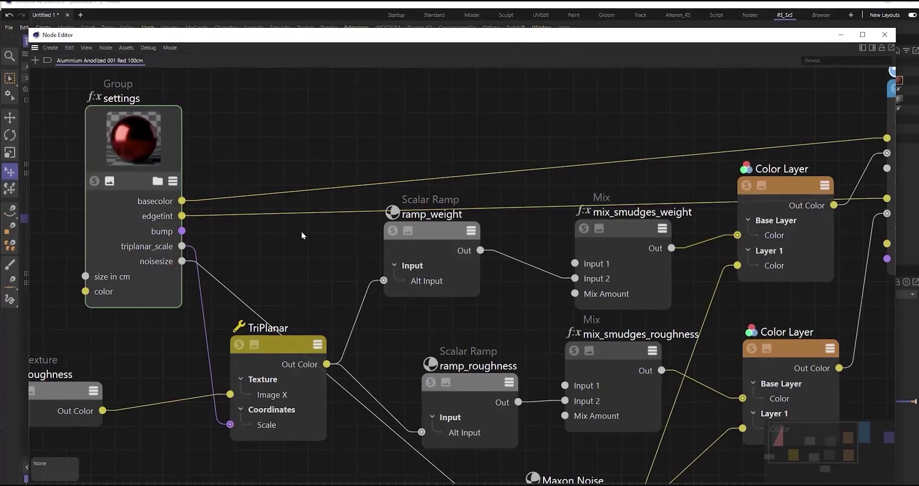
{"action": "middle_click_drag", "start_coordinate": [295, 239], "coordinate": [67, 200]}
{"action": "middle_click_drag", "start_coordinate": [593, 343], "coordinate": [540, 353]}
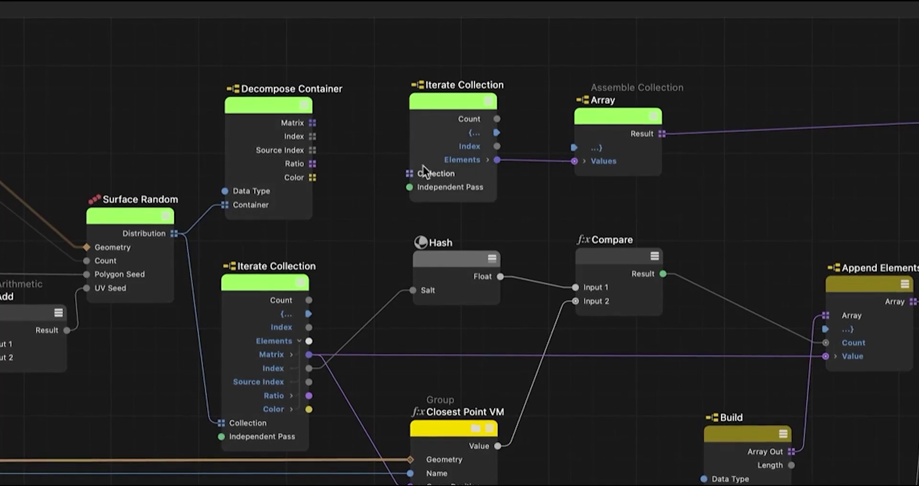
- Connect Decompose Container's Matrix to Iterate Collection and select all nodes upstream of Closest Point VM
{"action": "left_click_drag", "start_coordinate": [397, 168], "coordinate": [410, 173]}
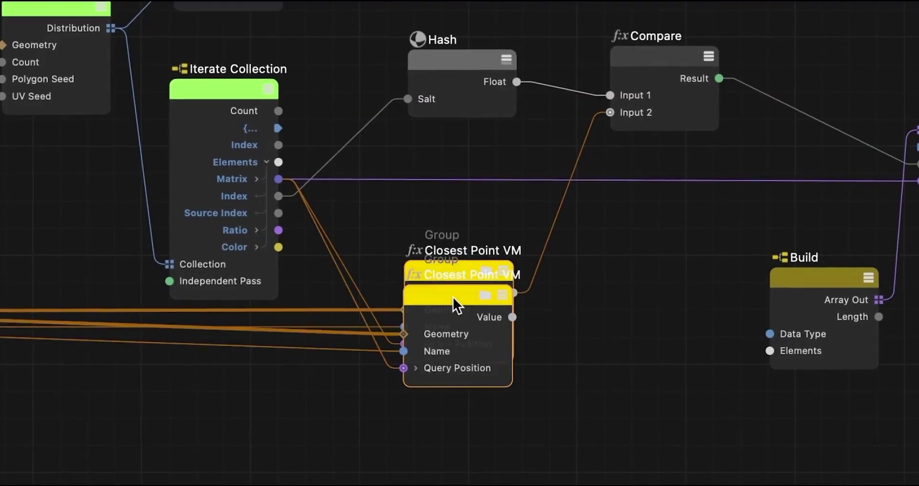
{"action": "left_click_drag", "start_coordinate": [454, 304], "coordinate": [449, 403]}
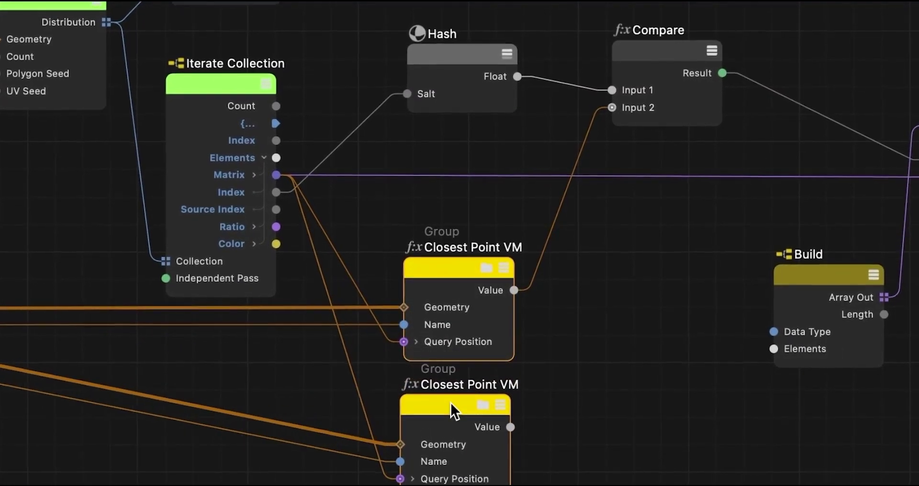
{"action": "right_click", "coordinate": [447, 398]}
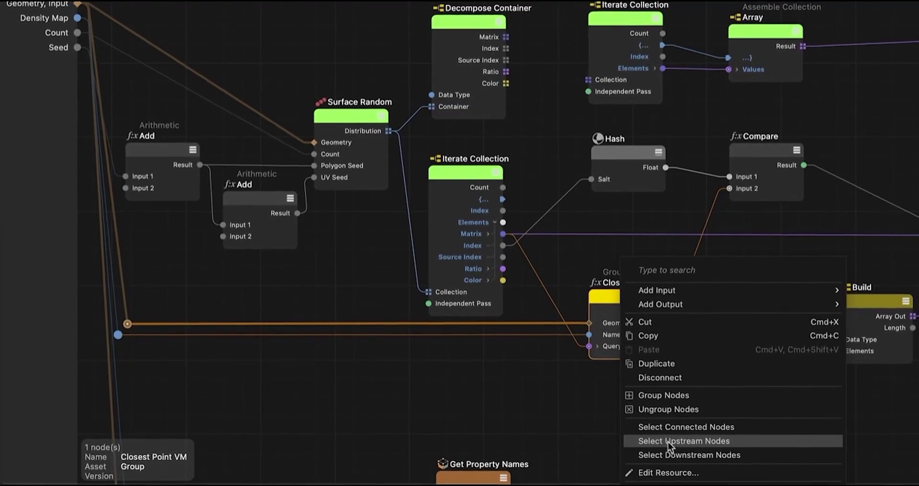
{"action": "left_click", "coordinate": [689, 442]}
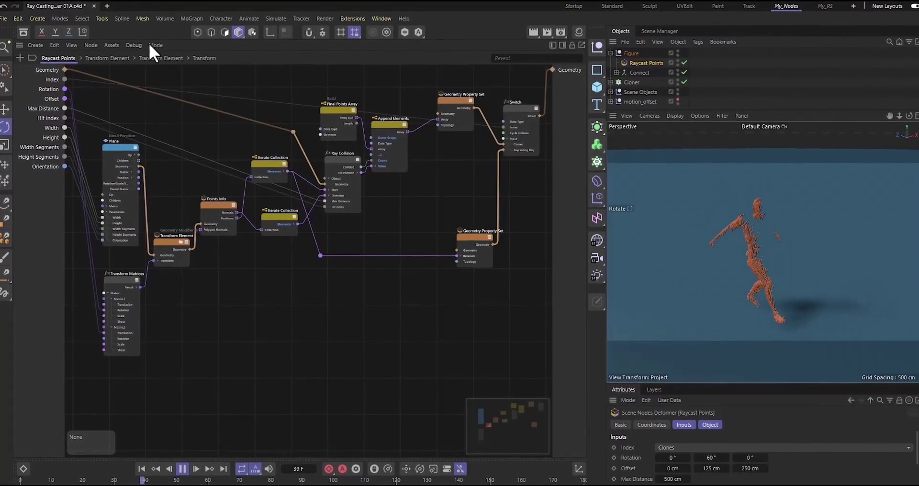
- Enable the node performance heat map and drill into Transform Element down to the Transform node's graph
{"action": "left_click", "coordinate": [136, 63]}
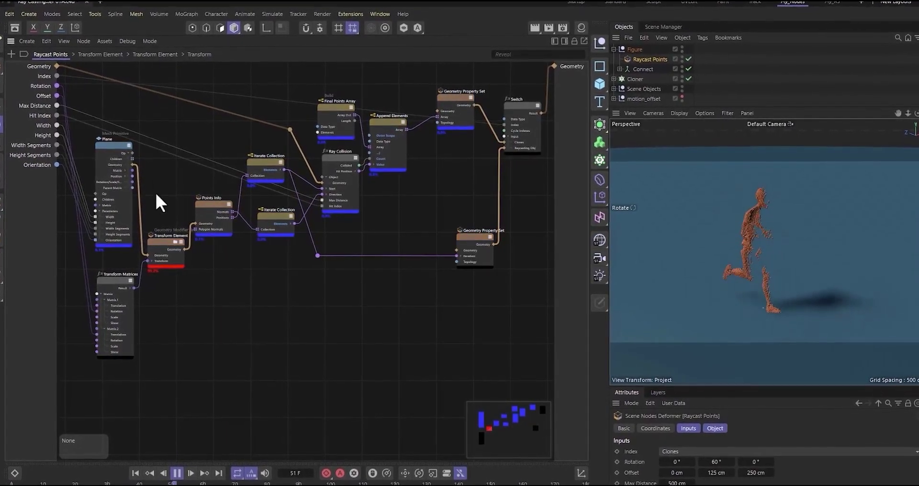
{"action": "scroll", "coordinate": [162, 249], "scroll_direction": "up", "scroll_amount": 5}
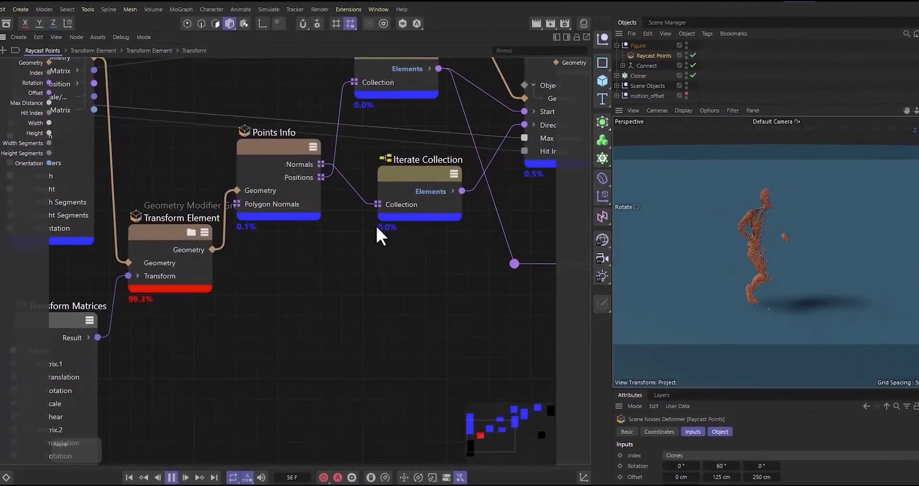
{"action": "left_click", "coordinate": [190, 232]}
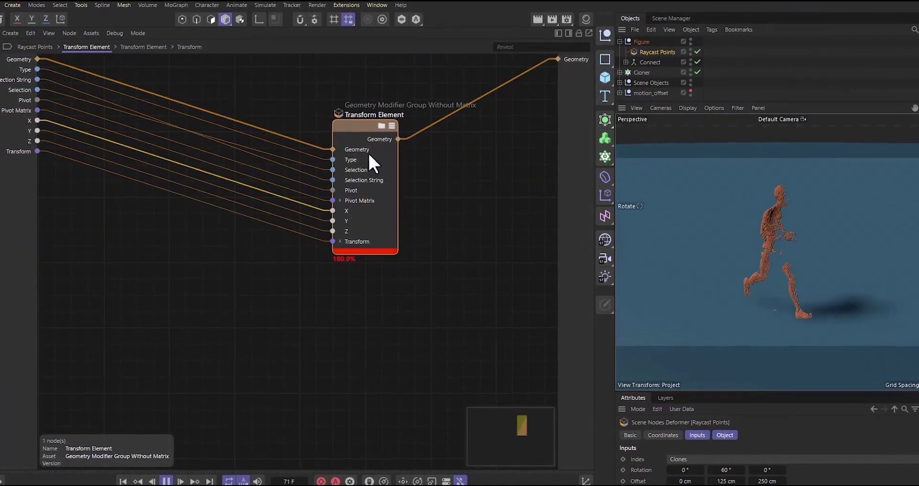
{"action": "left_click", "coordinate": [381, 125]}
{"action": "left_click", "coordinate": [455, 142]}
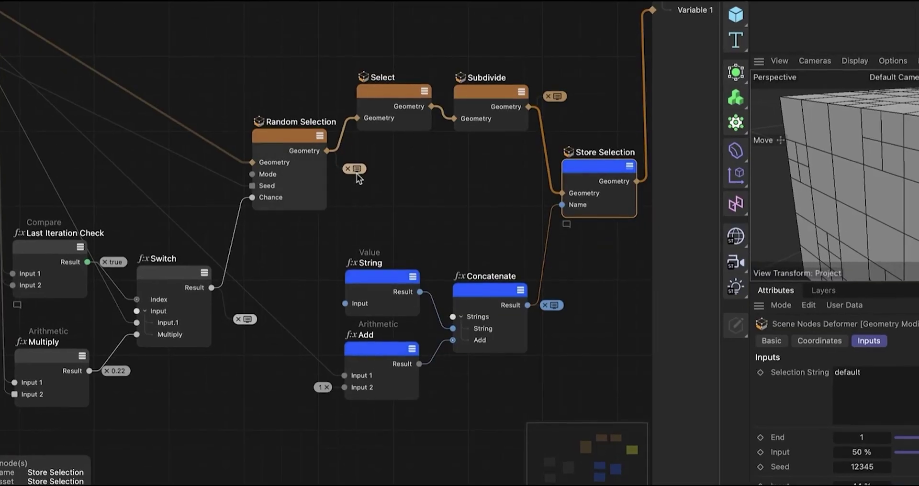
- Inspect the GeometryObject's point table in the Data Inspector and raise Maximum Neighbors
{"action": "left_click", "coordinate": [357, 171]}
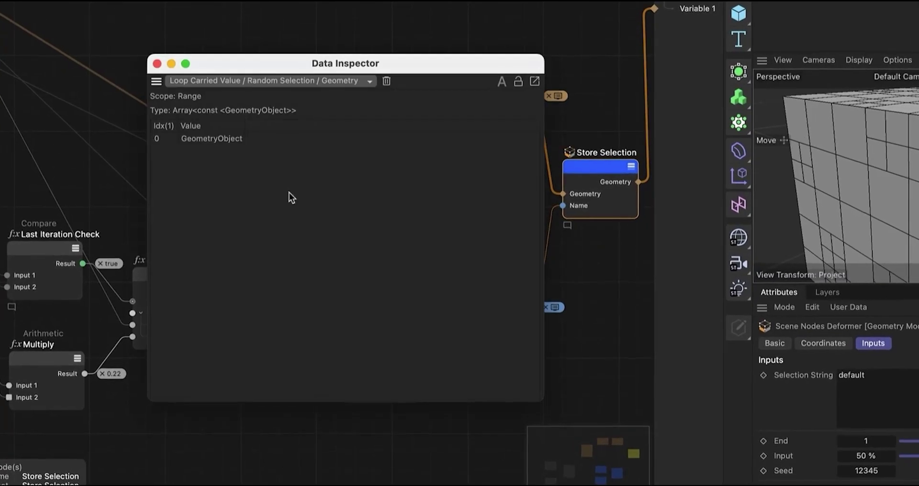
{"action": "left_click", "coordinate": [226, 141]}
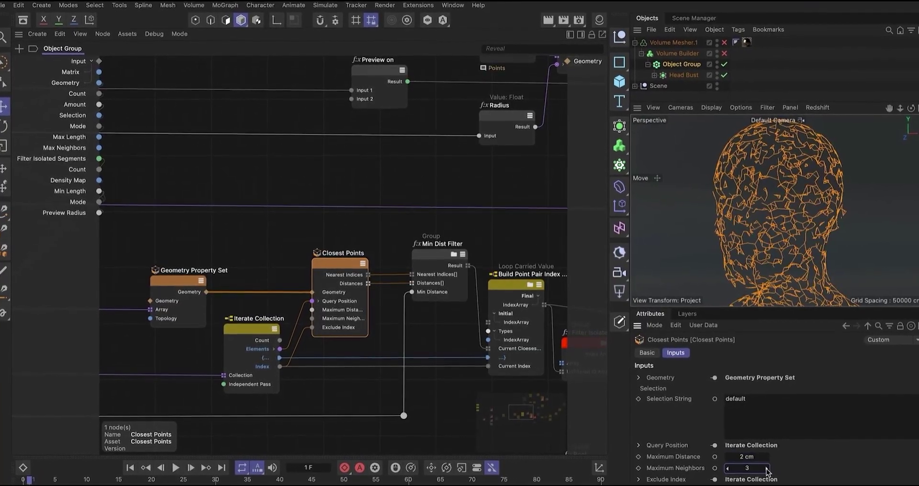
{"action": "left_click", "coordinate": [766, 469]}
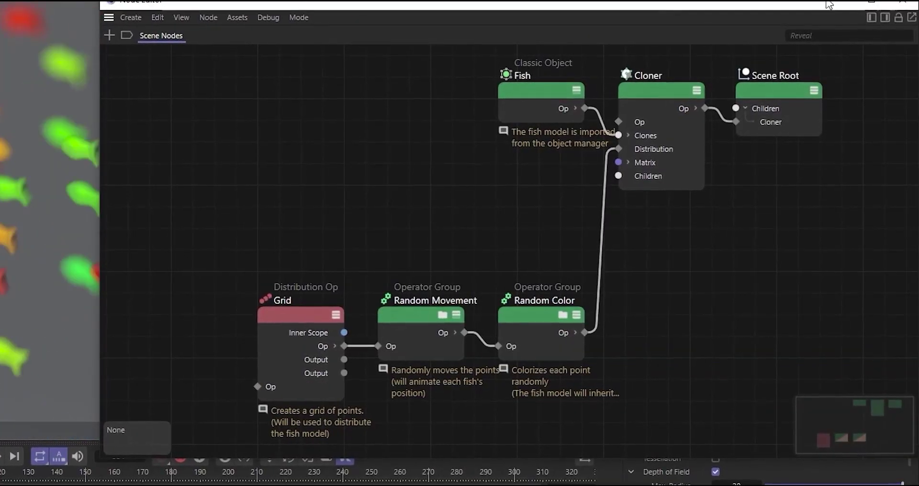
- Browse the Flow Control and Geometry Selection node assets, then show the Grid node's attributes
{"action": "left_click", "coordinate": [871, 17]}
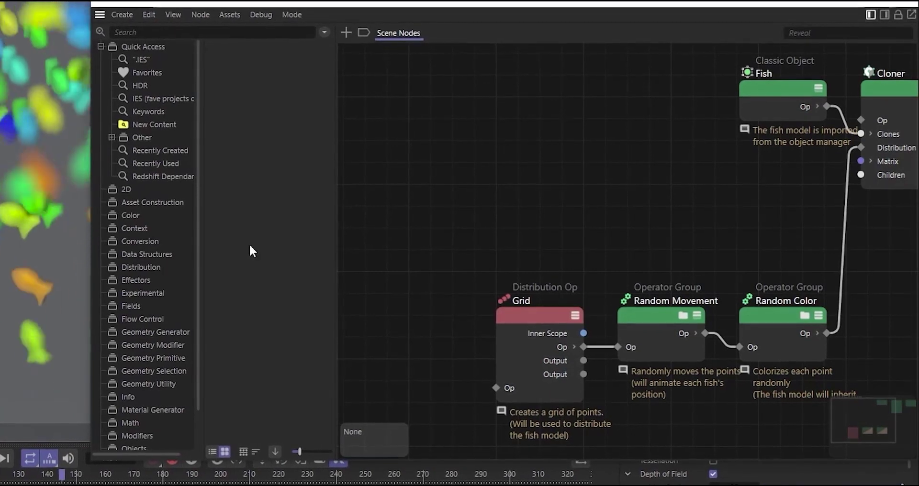
{"action": "left_click", "coordinate": [127, 319]}
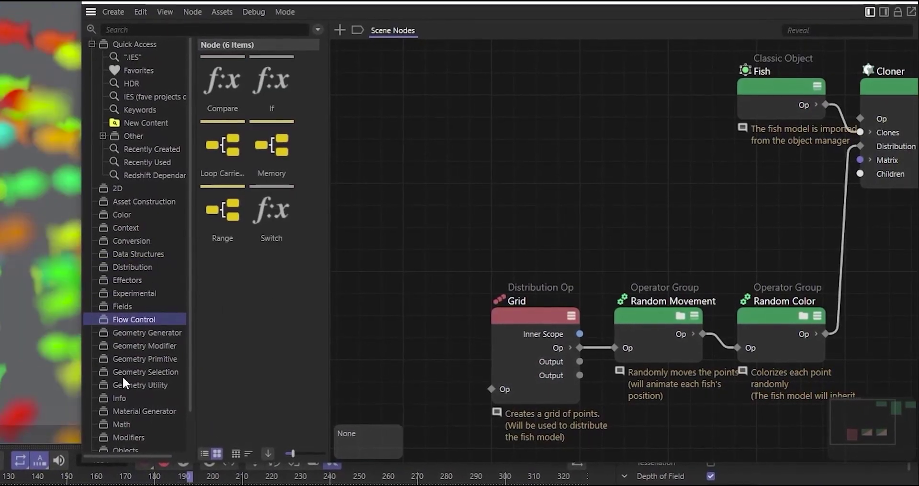
{"action": "left_click", "coordinate": [125, 372]}
{"action": "left_click", "coordinate": [870, 10]}
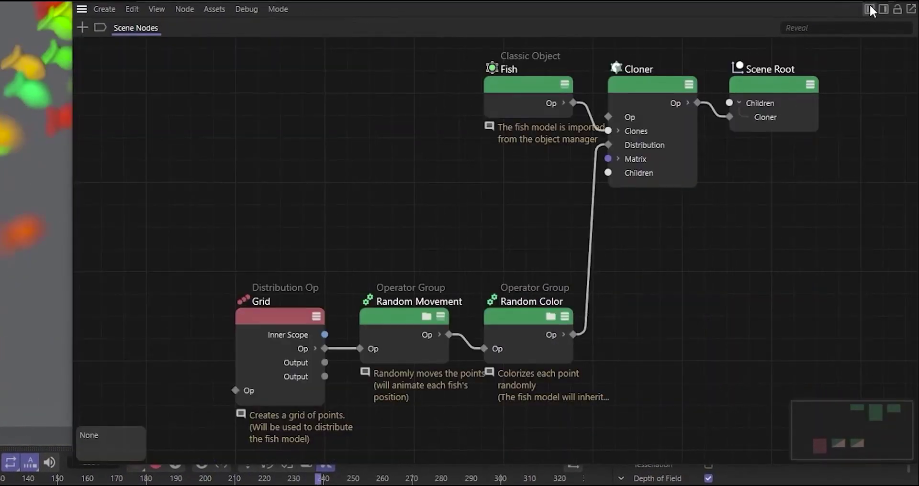
{"action": "left_click", "coordinate": [883, 8]}
{"action": "left_click", "coordinate": [265, 334]}
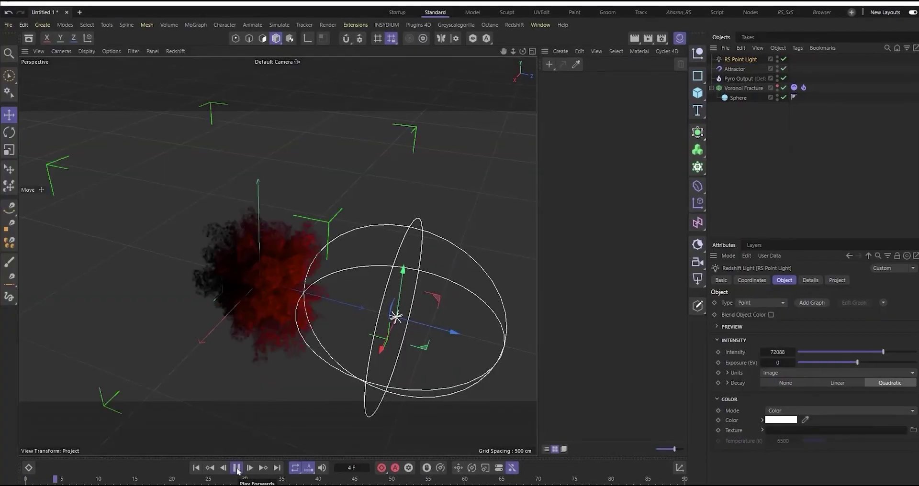
- Play the pyro explosion, orbit in close to it, and drag the object left along X
{"action": "left_click", "coordinate": [239, 472]}
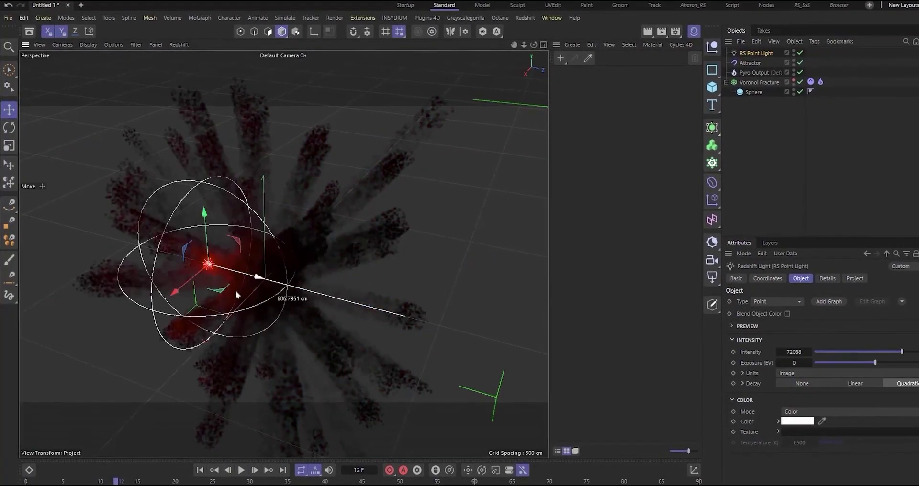
{"action": "left_click_drag", "start_coordinate": [230, 313], "coordinate": [441, 277], "text": "alt"}
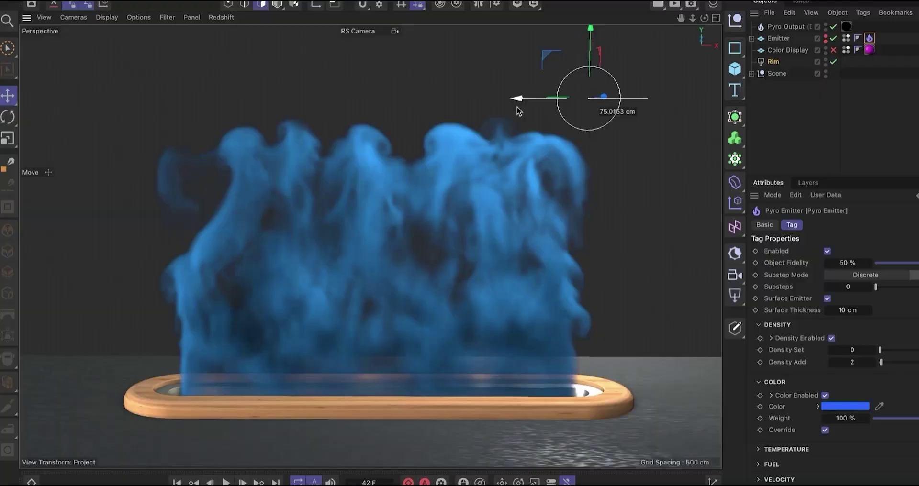
{"action": "left_click_drag", "start_coordinate": [512, 106], "coordinate": [214, 150]}
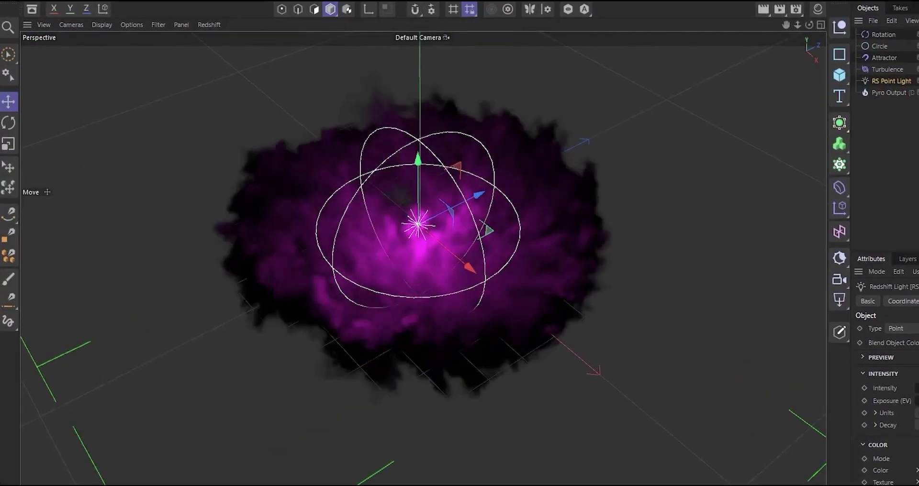